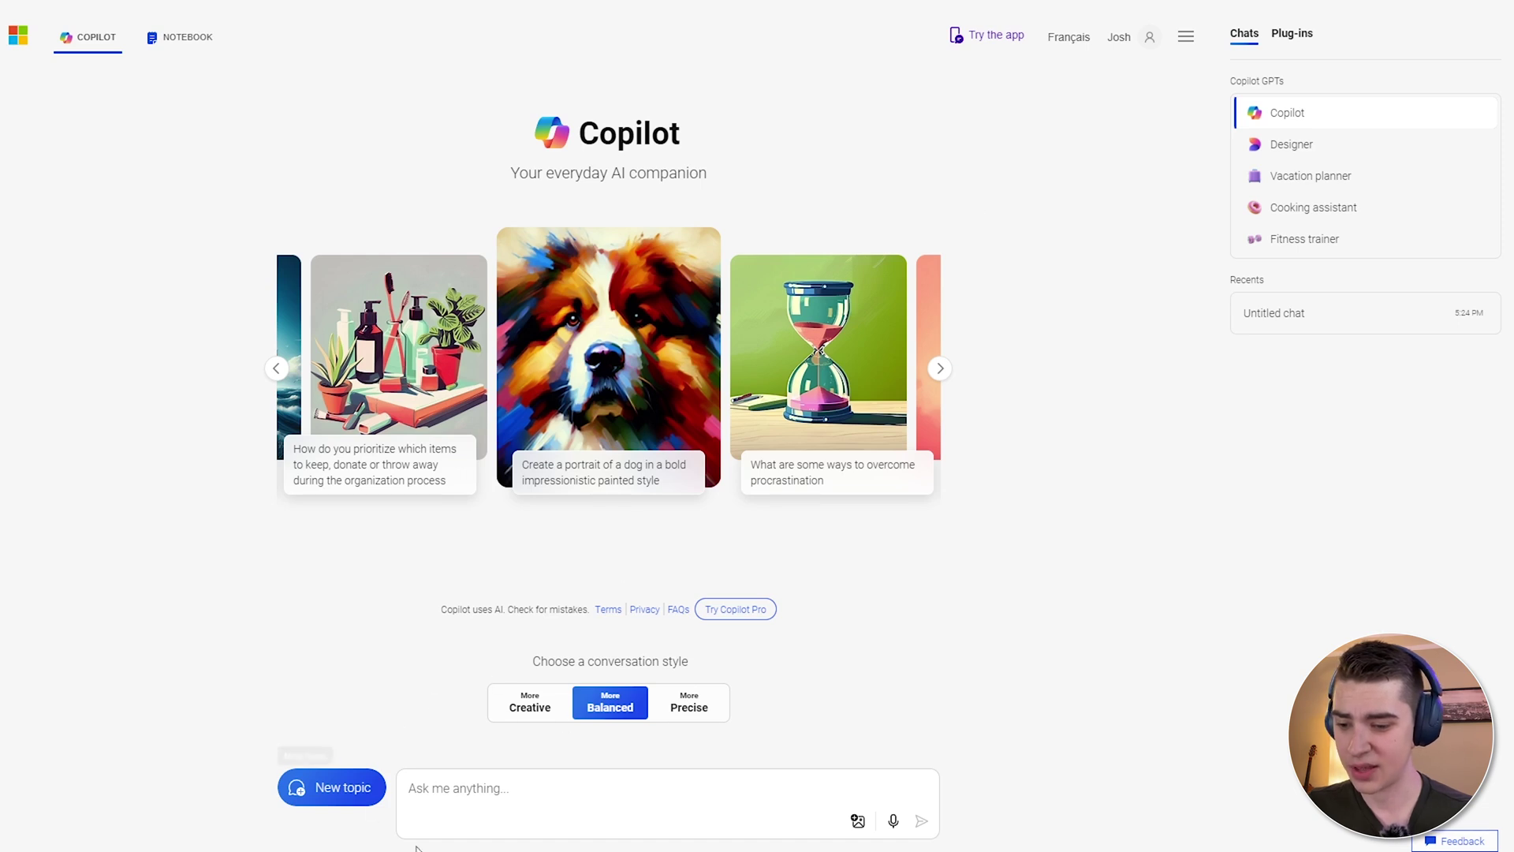
Submit the pasted request for a budget-friendly grocery list under $100.
{"action": "left_click", "coordinate": [542, 789]}
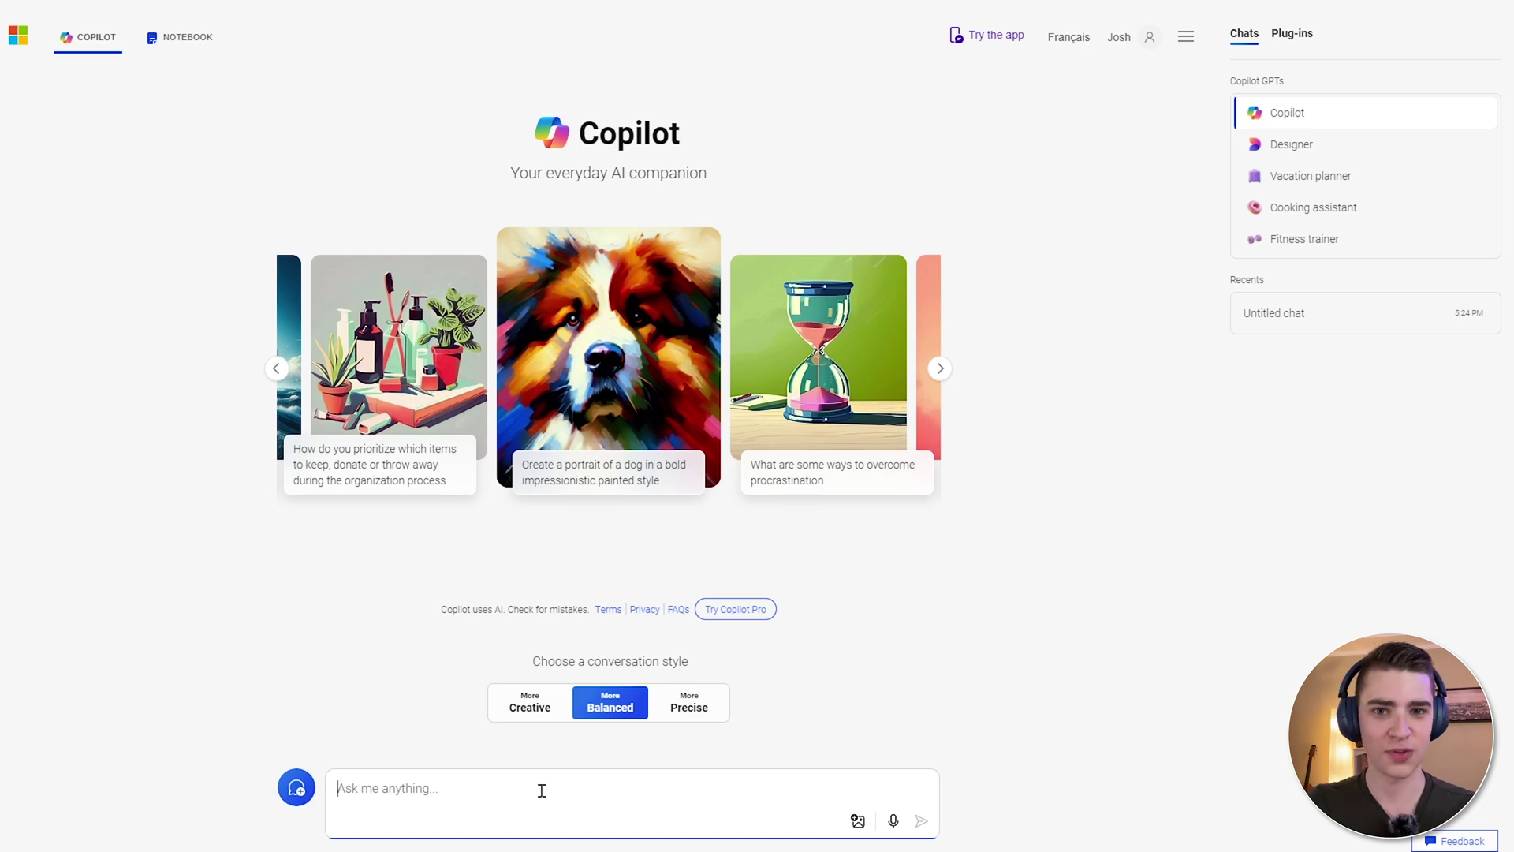
{"action": "type", "text": "Create a list of groceries for me that is less than $100"}
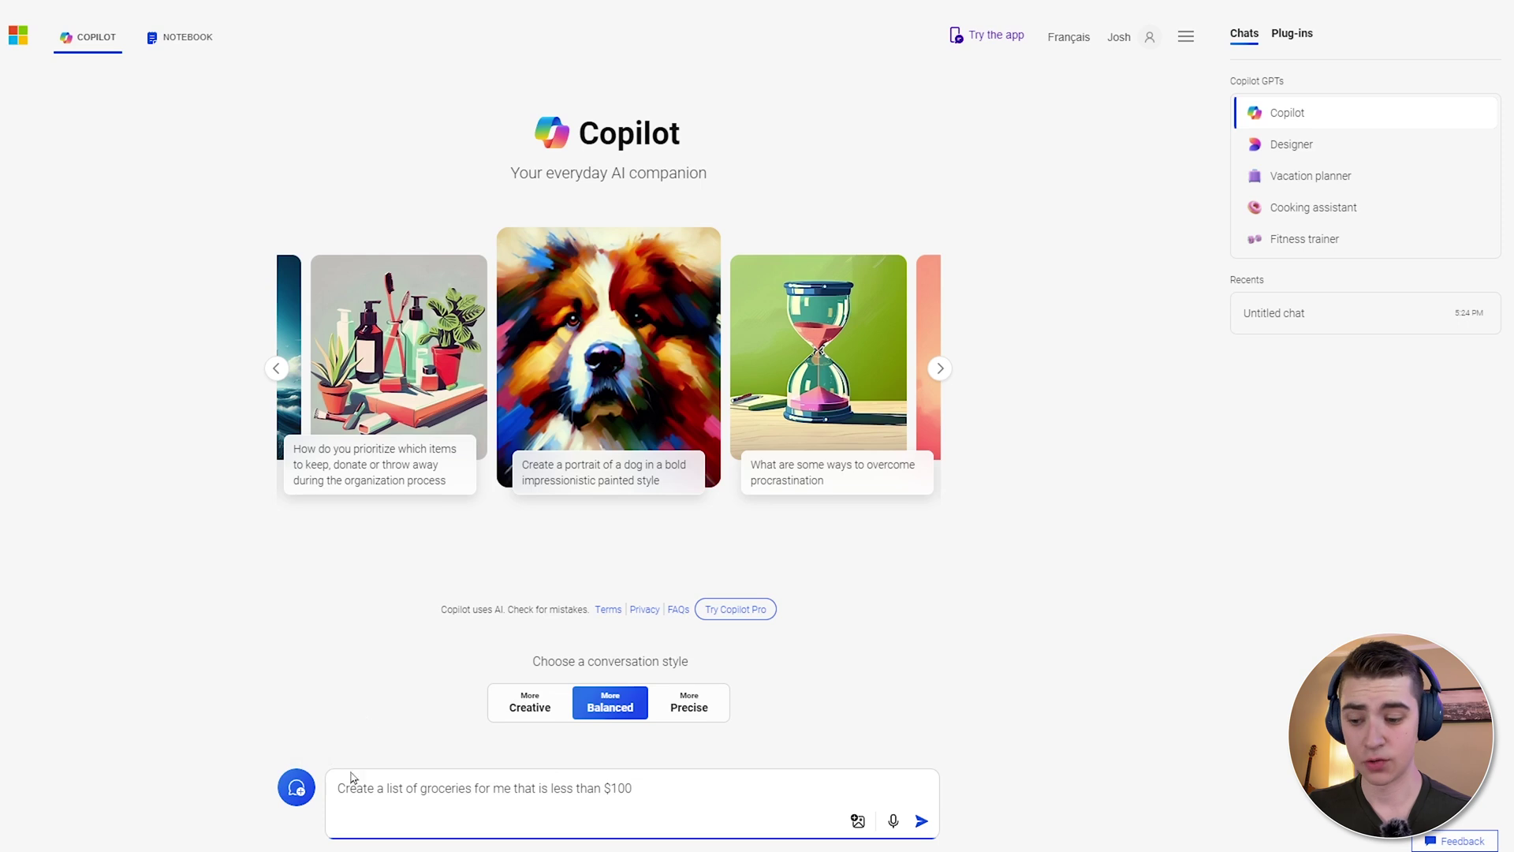
{"action": "left_click", "coordinate": [921, 821]}
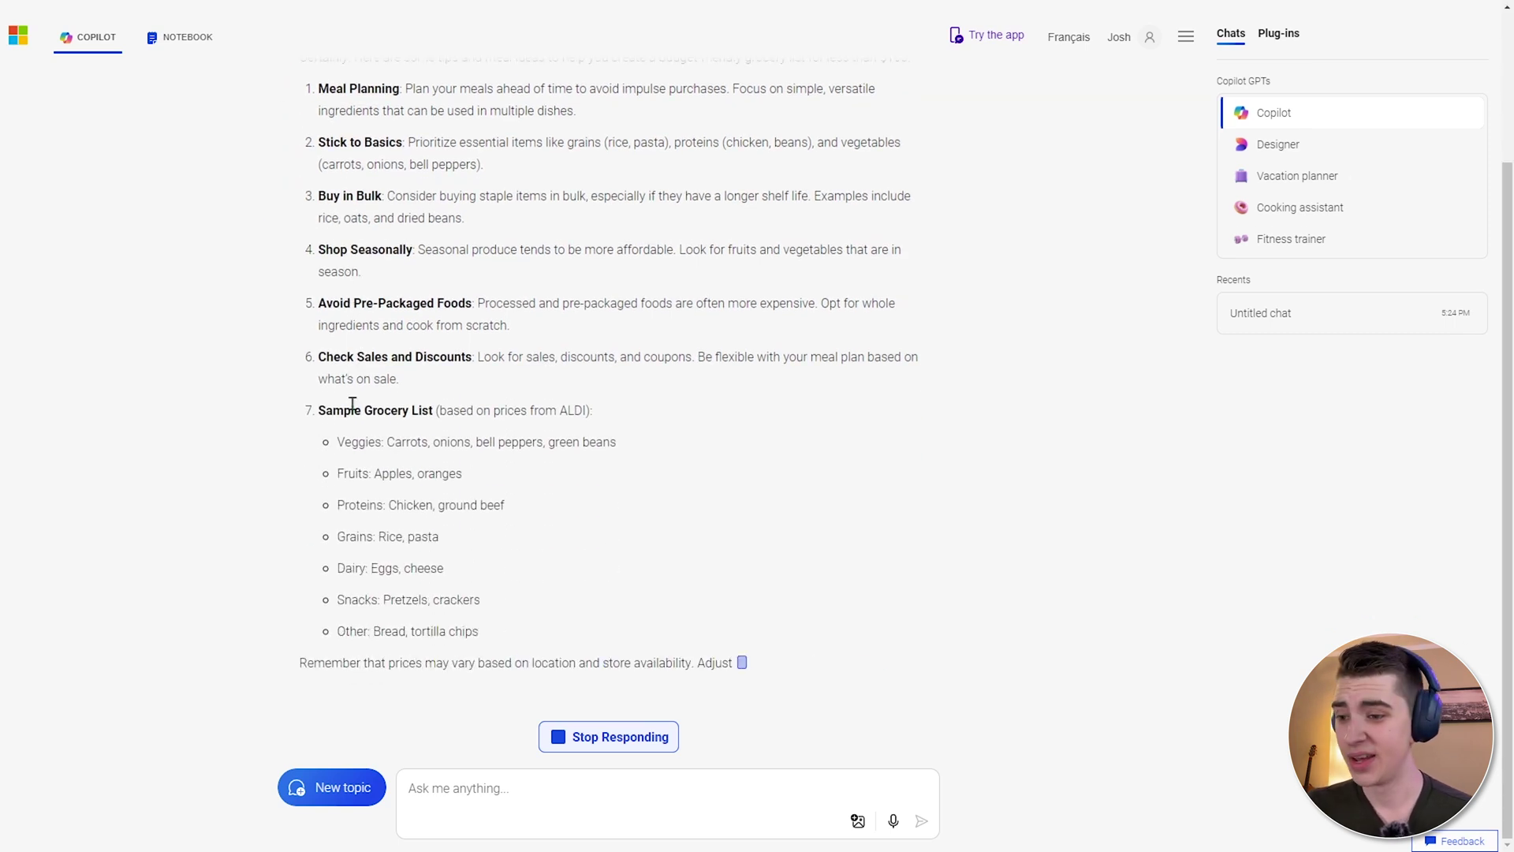
Highlight the Meal Planning, Stick to Basics and Buy in Bulk tips in the reply.
{"action": "scroll", "coordinate": [352, 404], "scroll_direction": "up", "scroll_amount": 2}
{"action": "left_click_drag", "start_coordinate": [318, 218], "coordinate": [594, 218]}
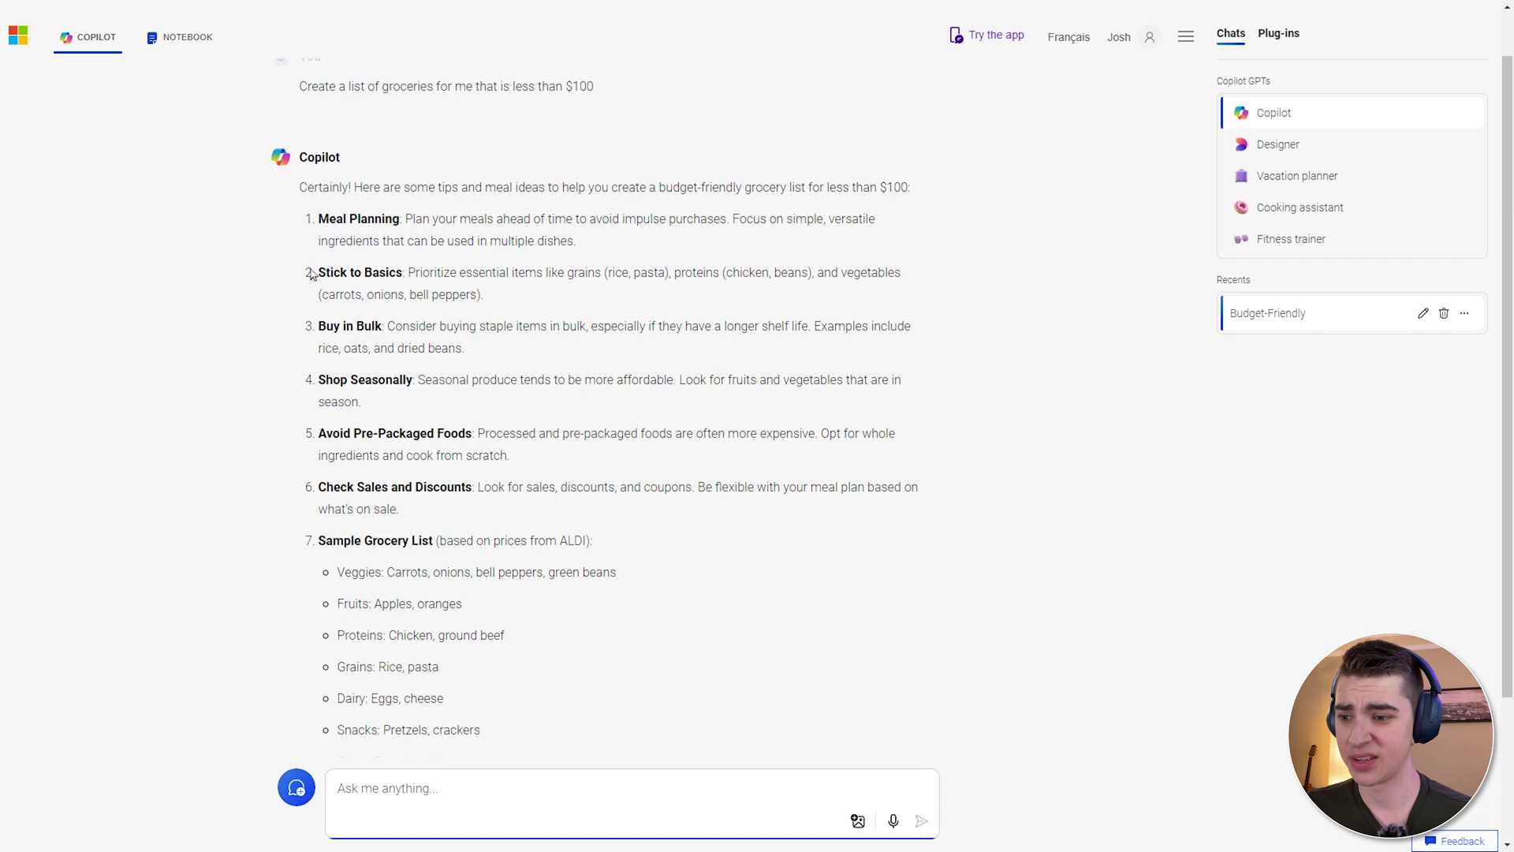
{"action": "left_click_drag", "start_coordinate": [320, 272], "coordinate": [484, 296]}
{"action": "left_click_drag", "start_coordinate": [306, 325], "coordinate": [477, 352]}
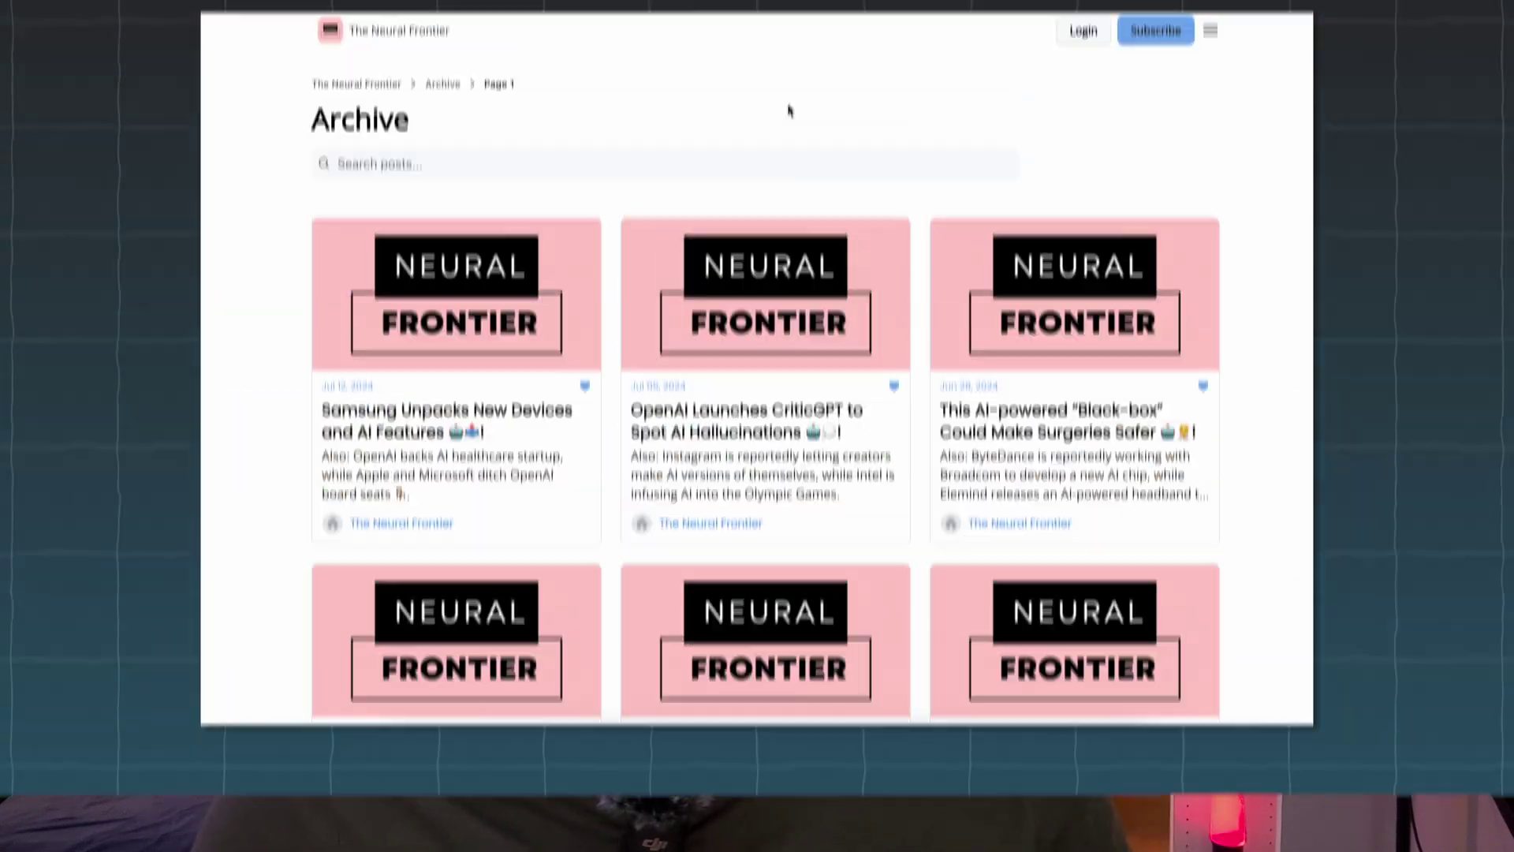
Move down the newsletter archive to the pagination bar and go to page 2.
{"action": "scroll", "coordinate": [788, 167], "scroll_direction": "down", "scroll_amount": 3}
{"action": "scroll", "coordinate": [788, 167], "scroll_direction": "down", "scroll_amount": 8}
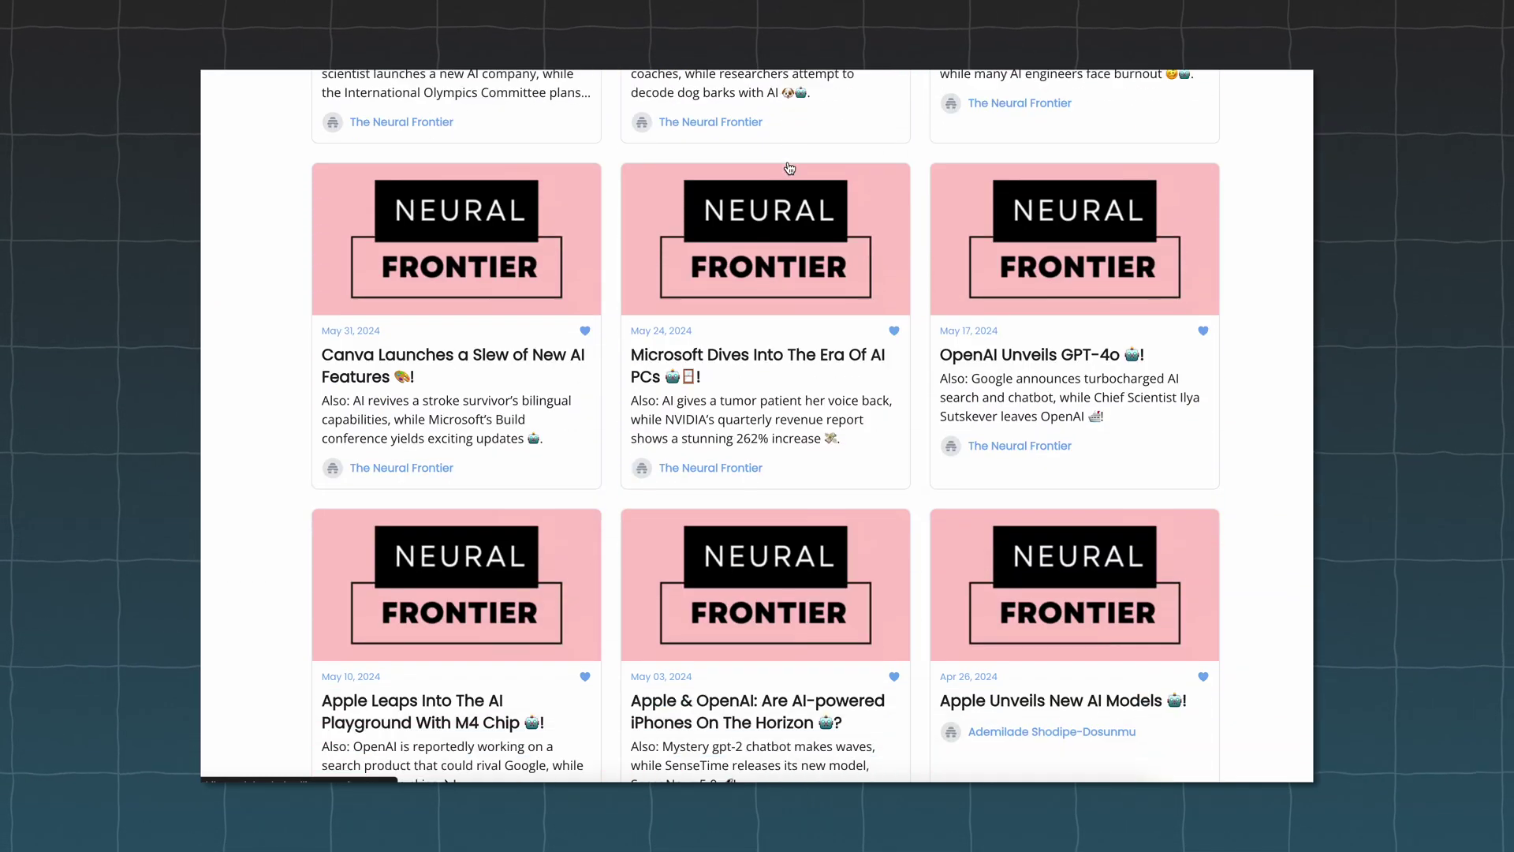
{"action": "scroll", "coordinate": [791, 159], "scroll_direction": "down", "scroll_amount": 3}
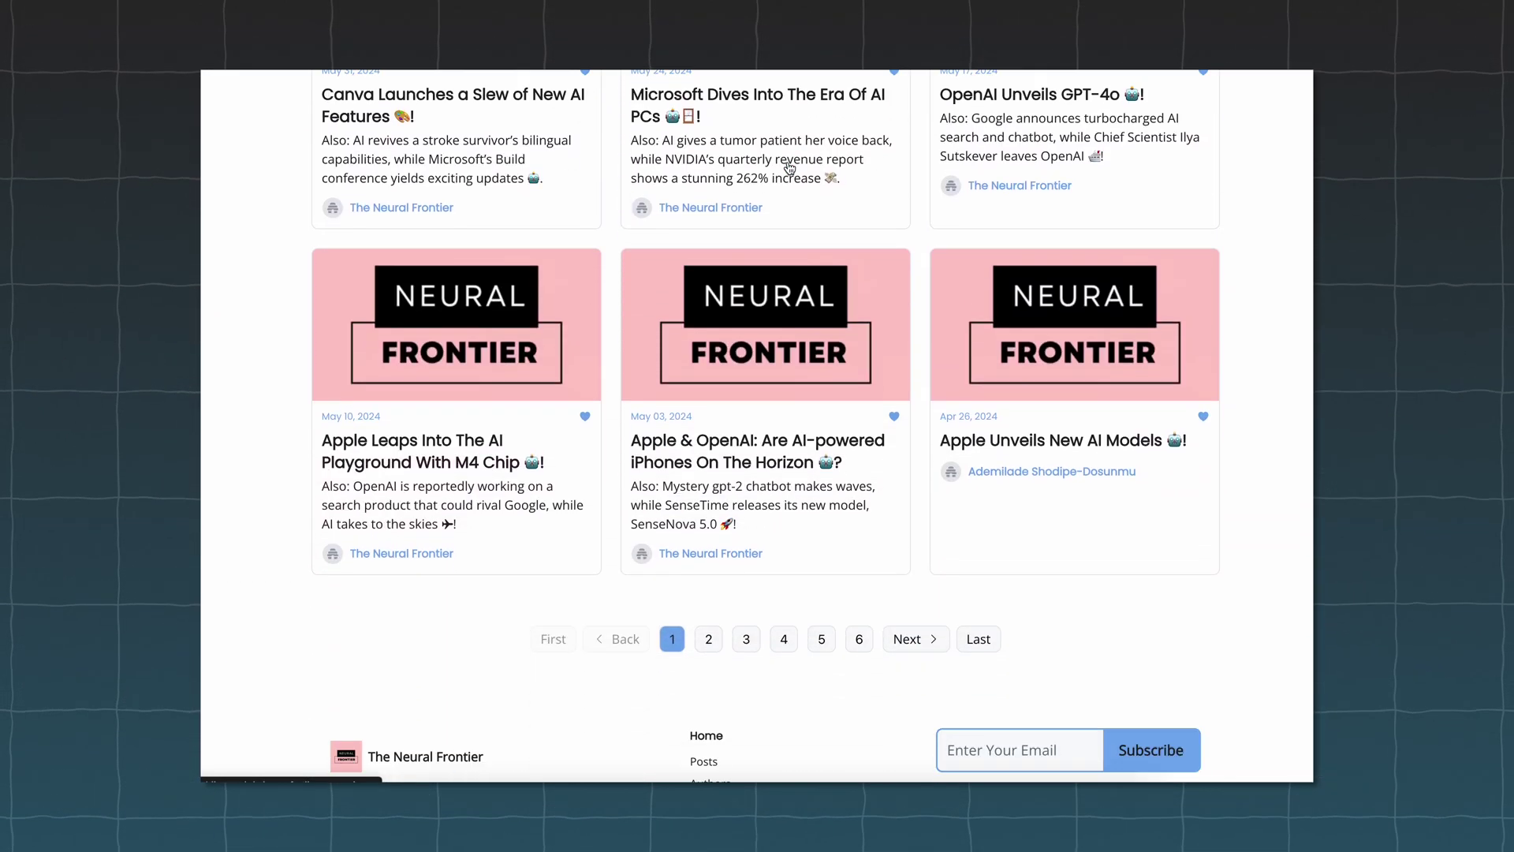
{"action": "left_click", "coordinate": [712, 635]}
{"action": "scroll", "coordinate": [787, 340], "scroll_direction": "down", "scroll_amount": 10}
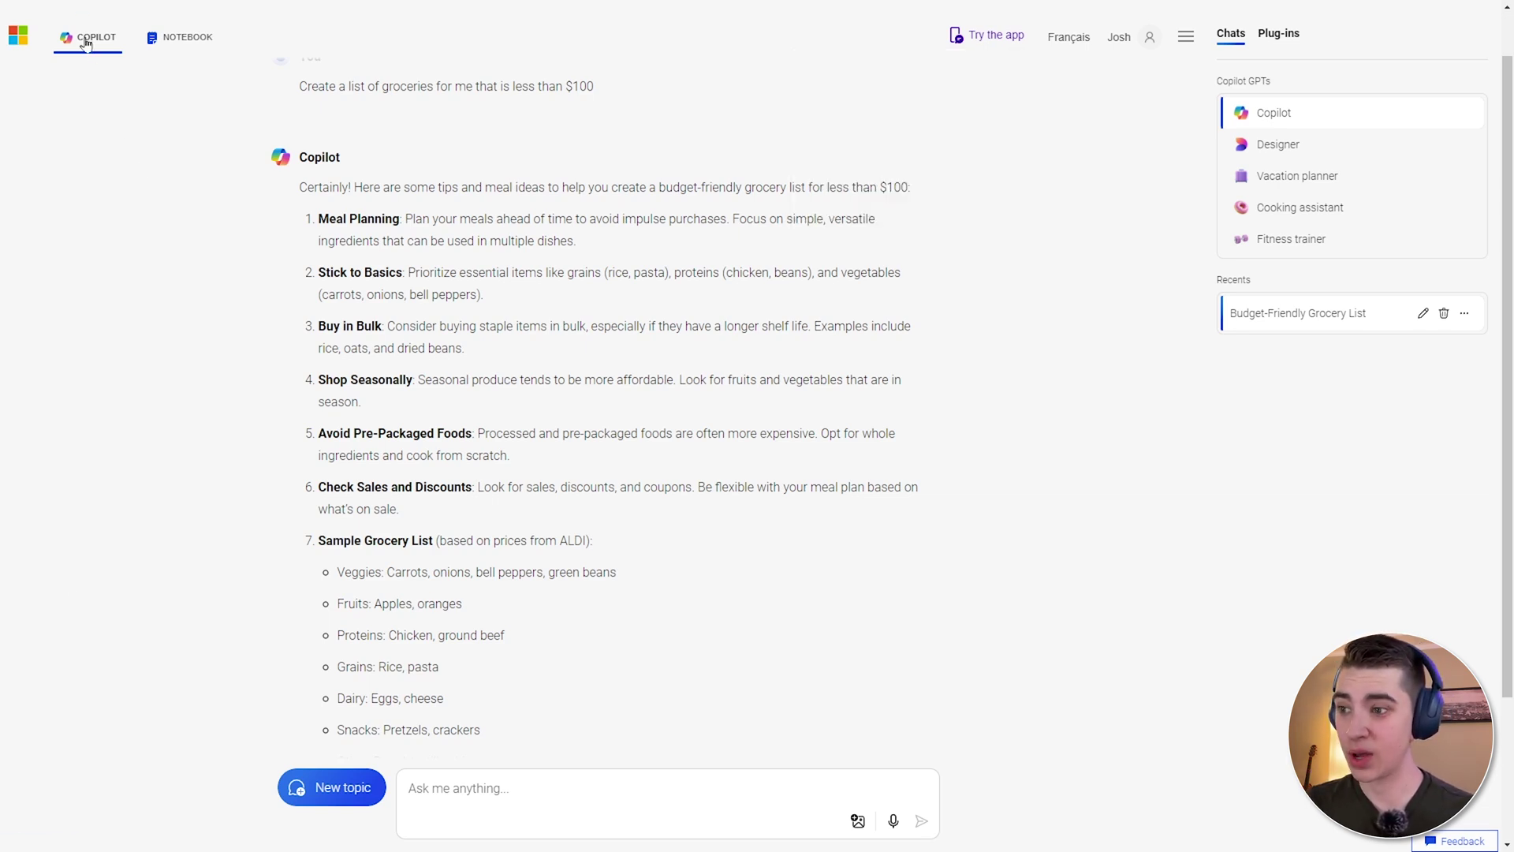
Start a new topic so the grocery chat is kept as 'Budget-Friendly Grocery List'.
{"action": "left_click", "coordinate": [327, 789]}
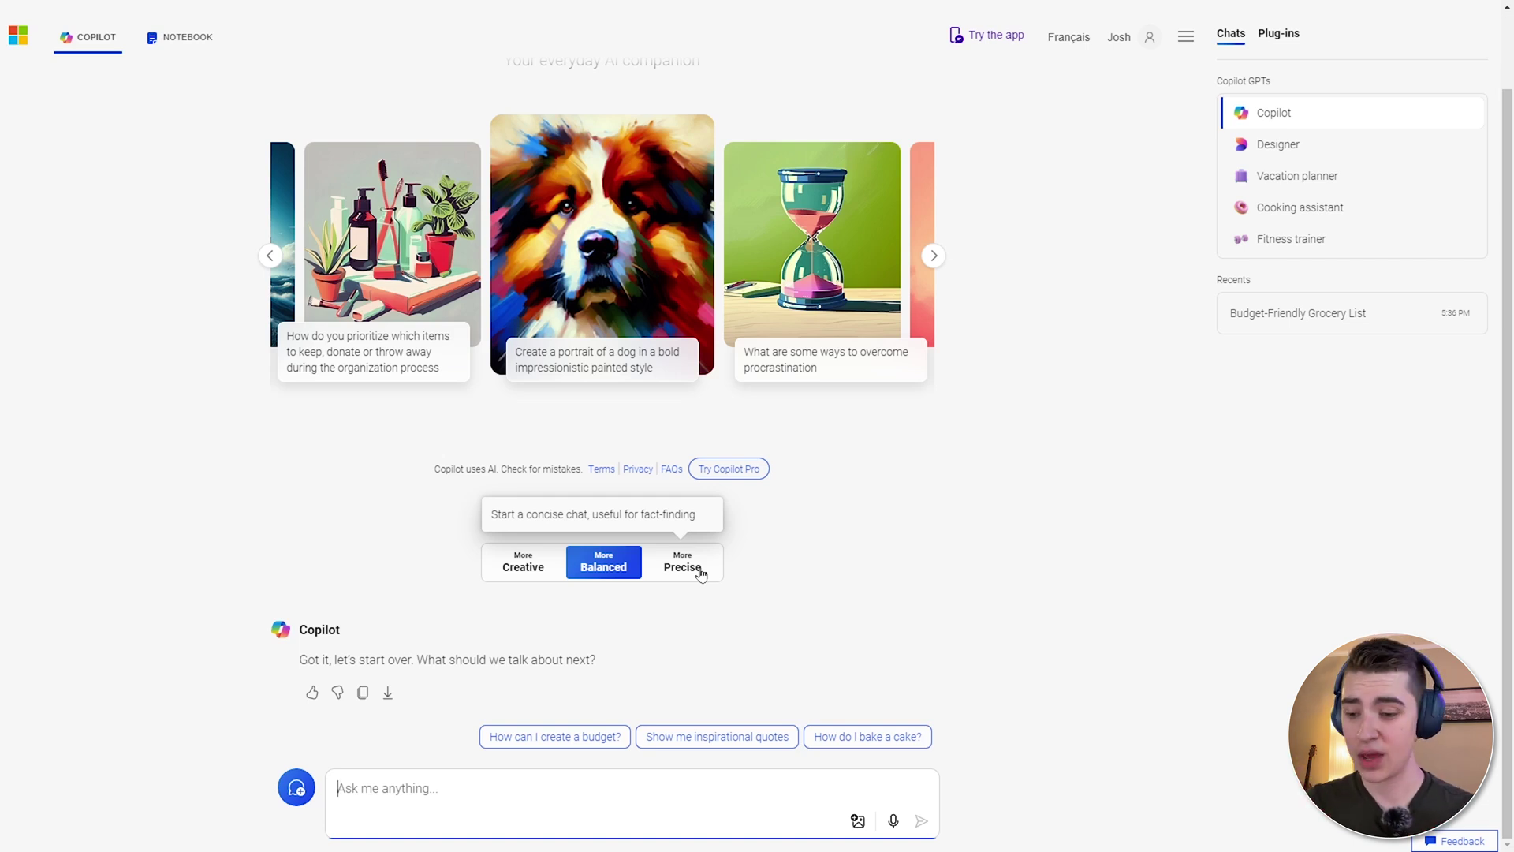
Switch to the More Creative style, submit the pasted time-travelling vampire story prompt, and read the story.
{"action": "left_click", "coordinate": [506, 566]}
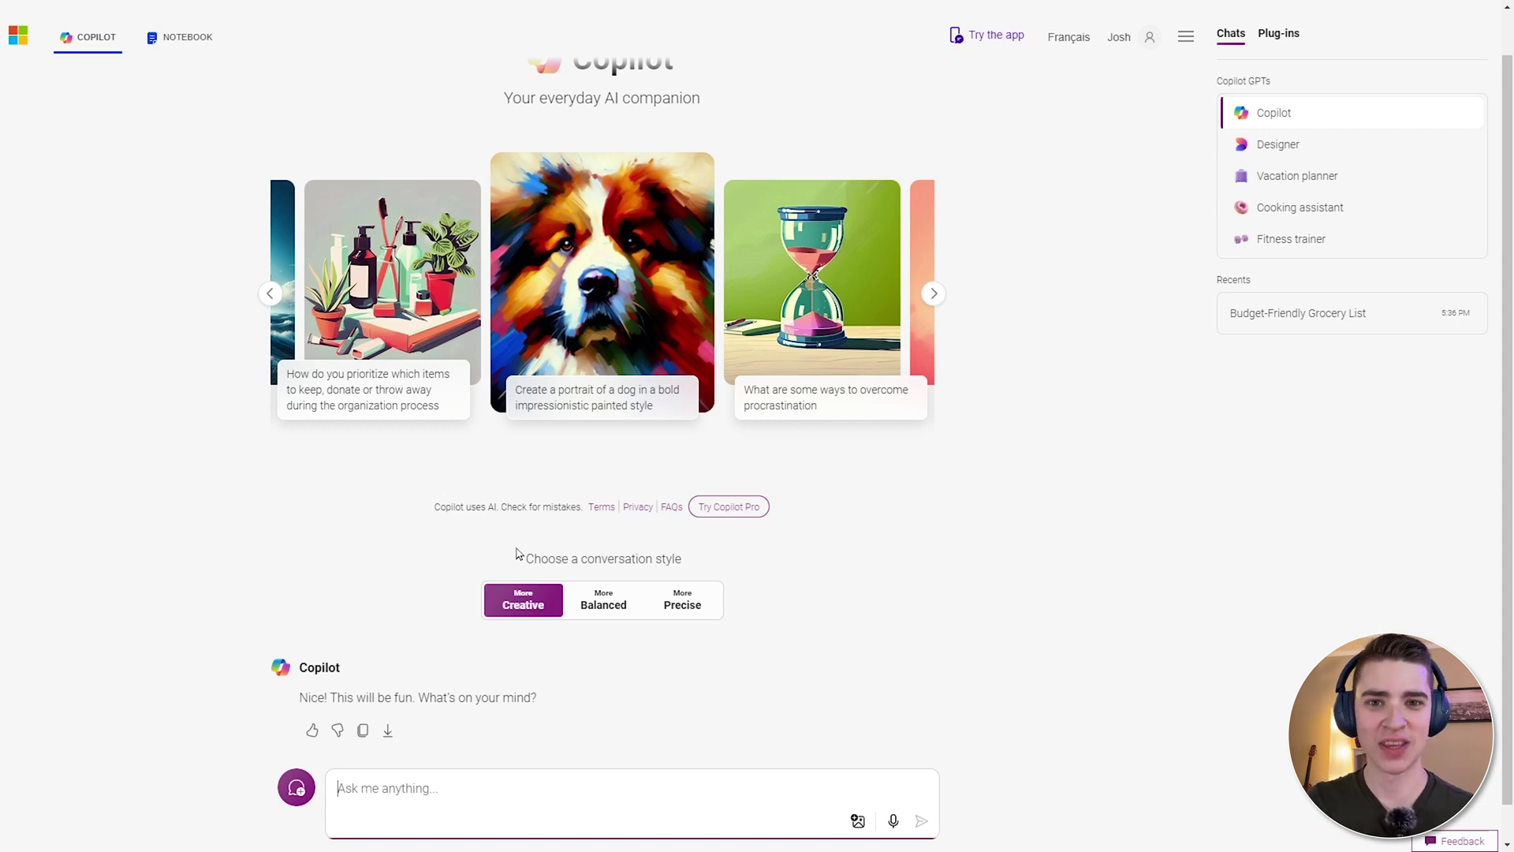
{"action": "type", "text": "Write a short story about a time travelling vampire"}
{"action": "key", "text": "Return"}
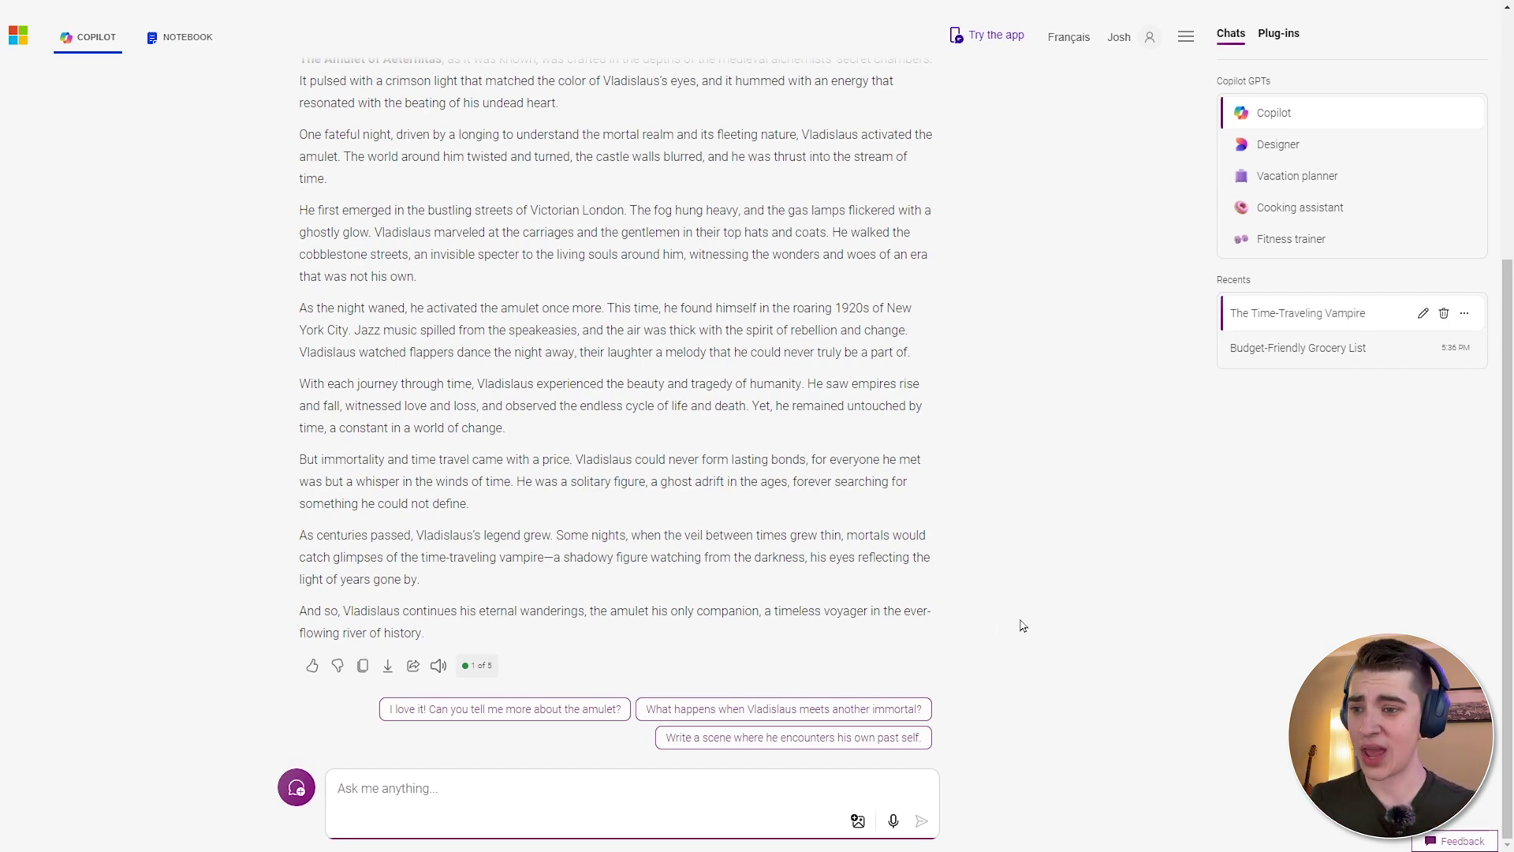
{"action": "scroll", "coordinate": [974, 630], "scroll_direction": "up", "scroll_amount": 2}
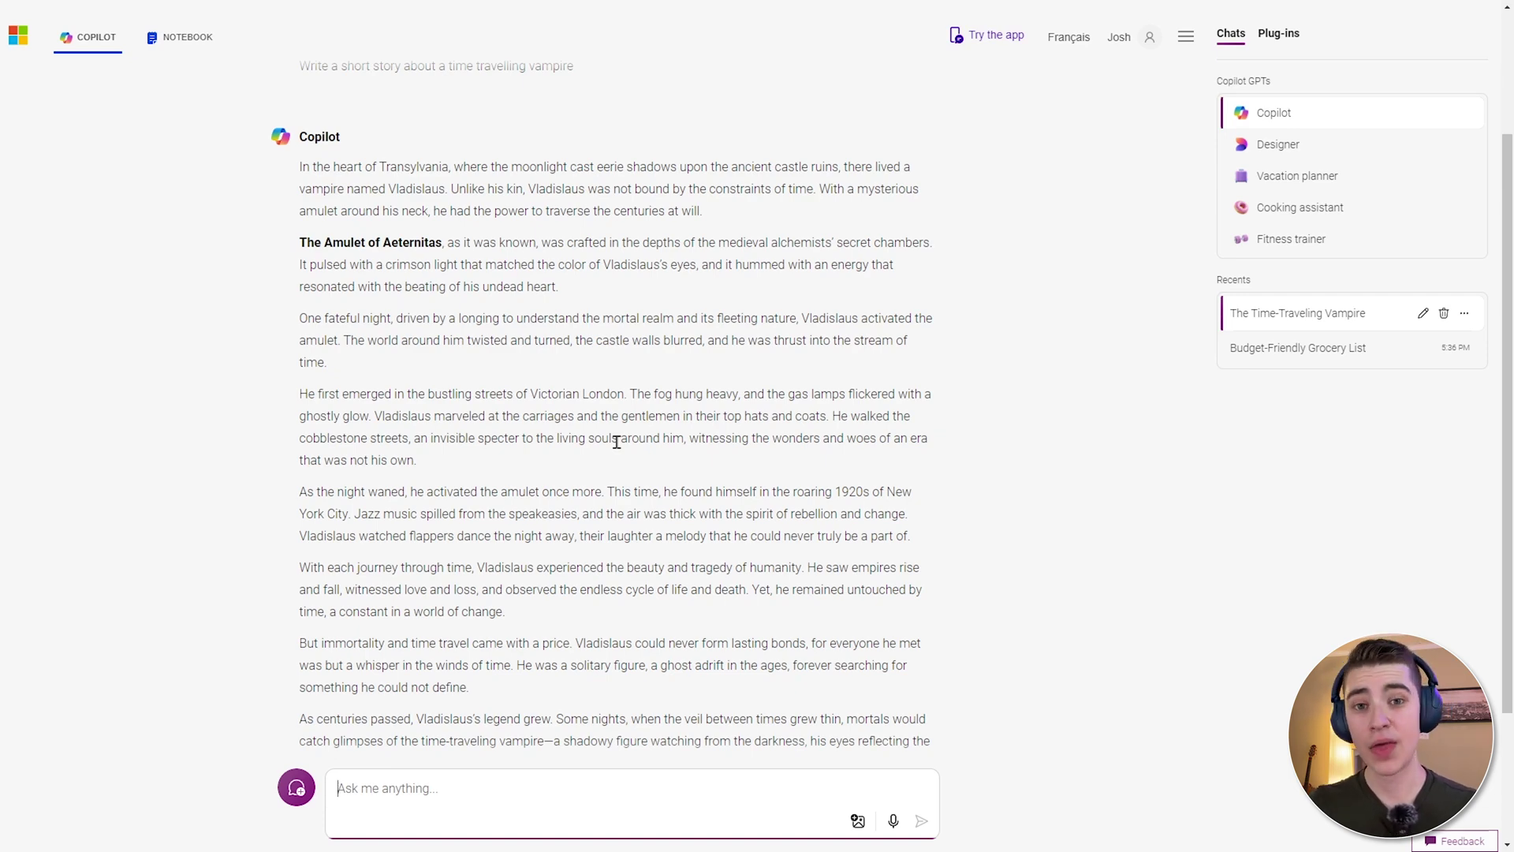
{"action": "scroll", "coordinate": [616, 442], "scroll_direction": "down", "scroll_amount": 3}
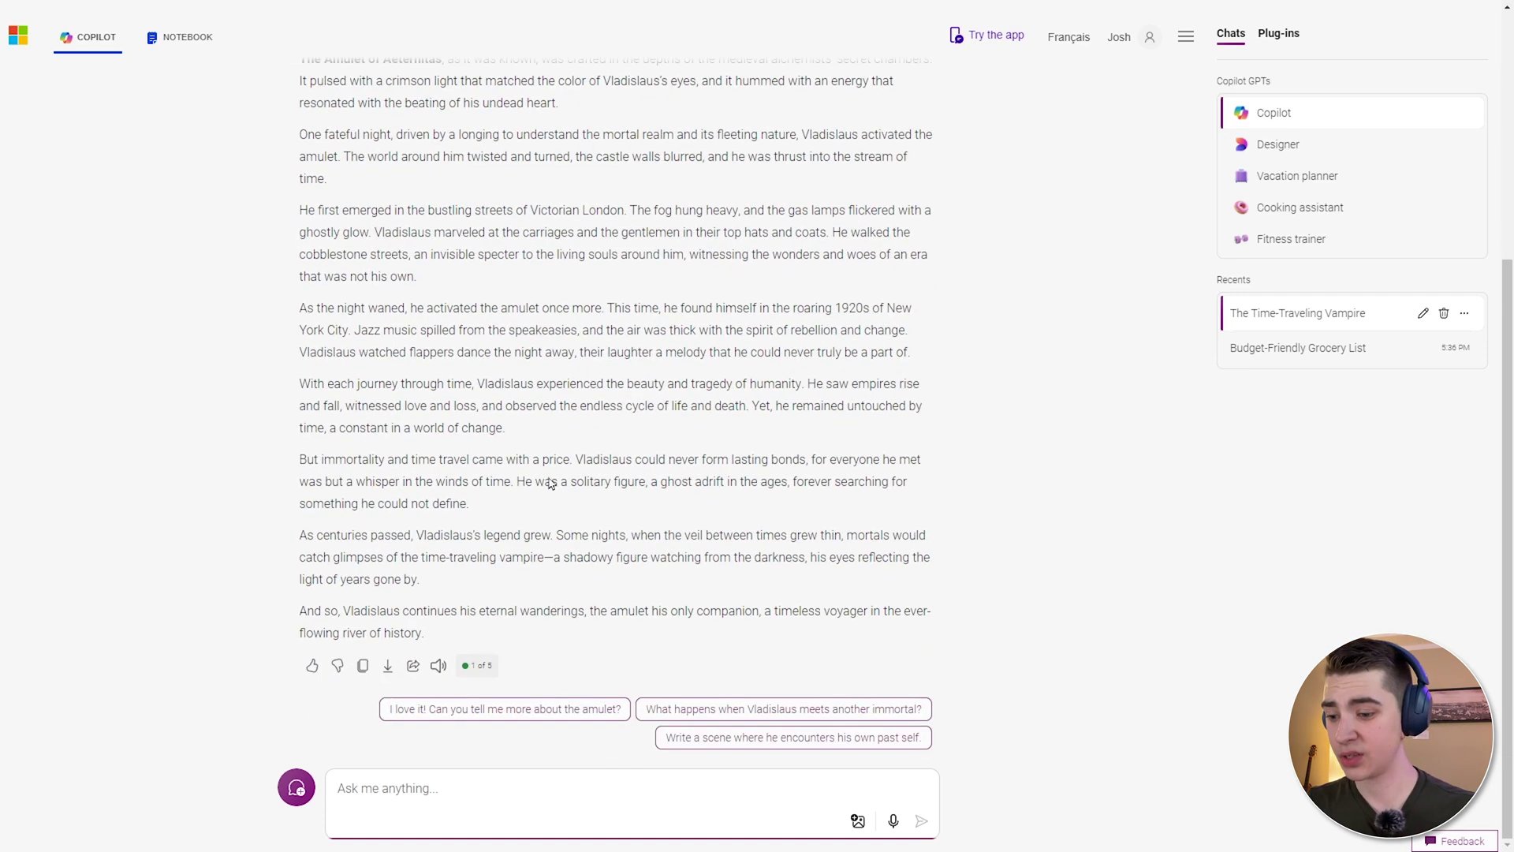
In a new Precise-style chat, ask 'Who was president of France during WW2' and review the cited sources.
{"action": "left_click", "coordinate": [296, 787]}
{"action": "left_click", "coordinate": [704, 575]}
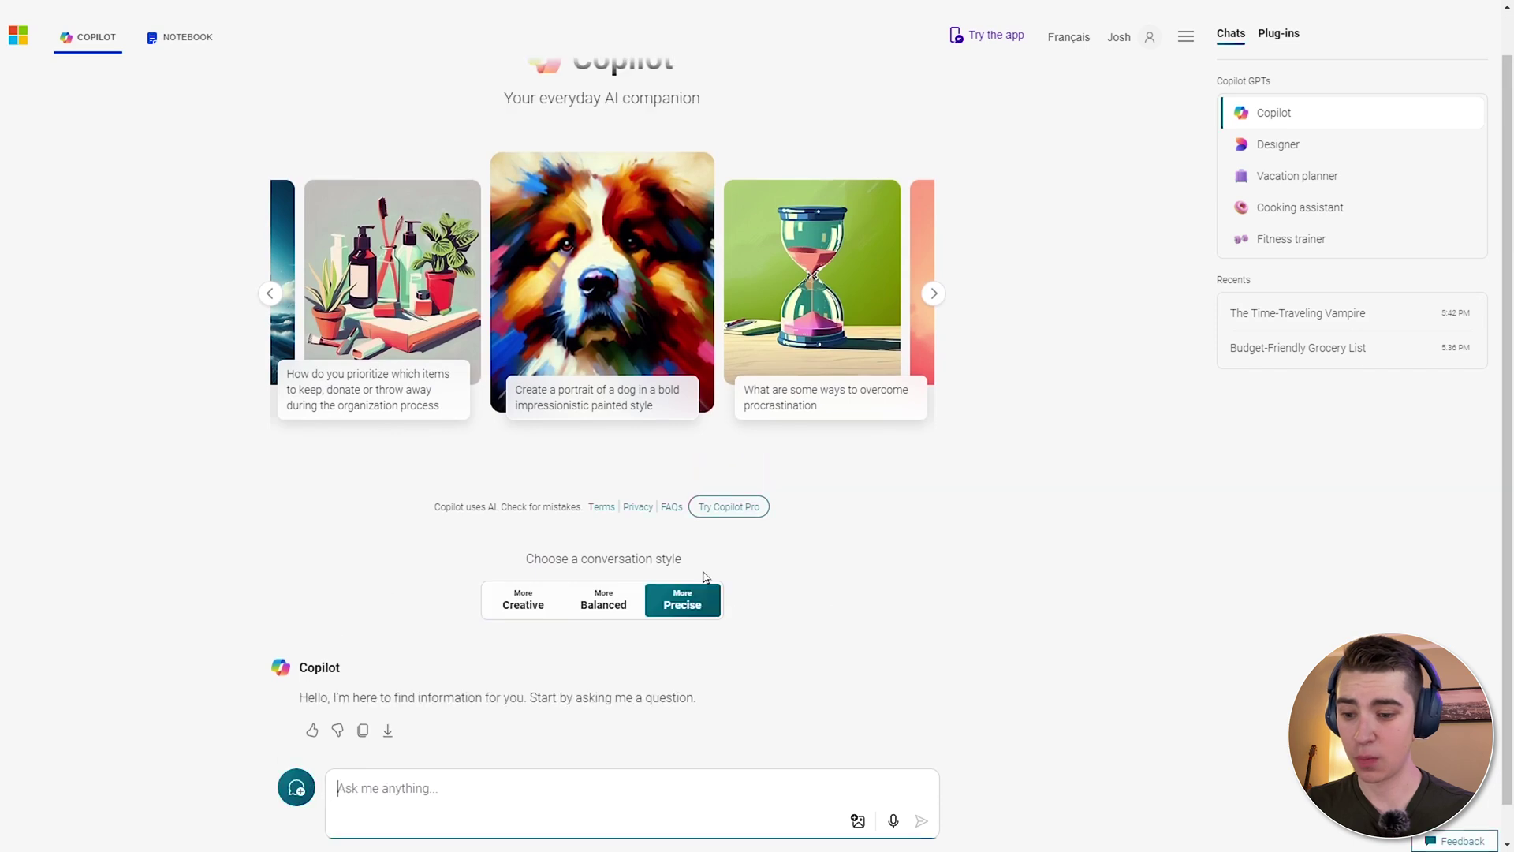
{"action": "left_click", "coordinate": [624, 778]}
{"action": "type", "text": "Who w"}
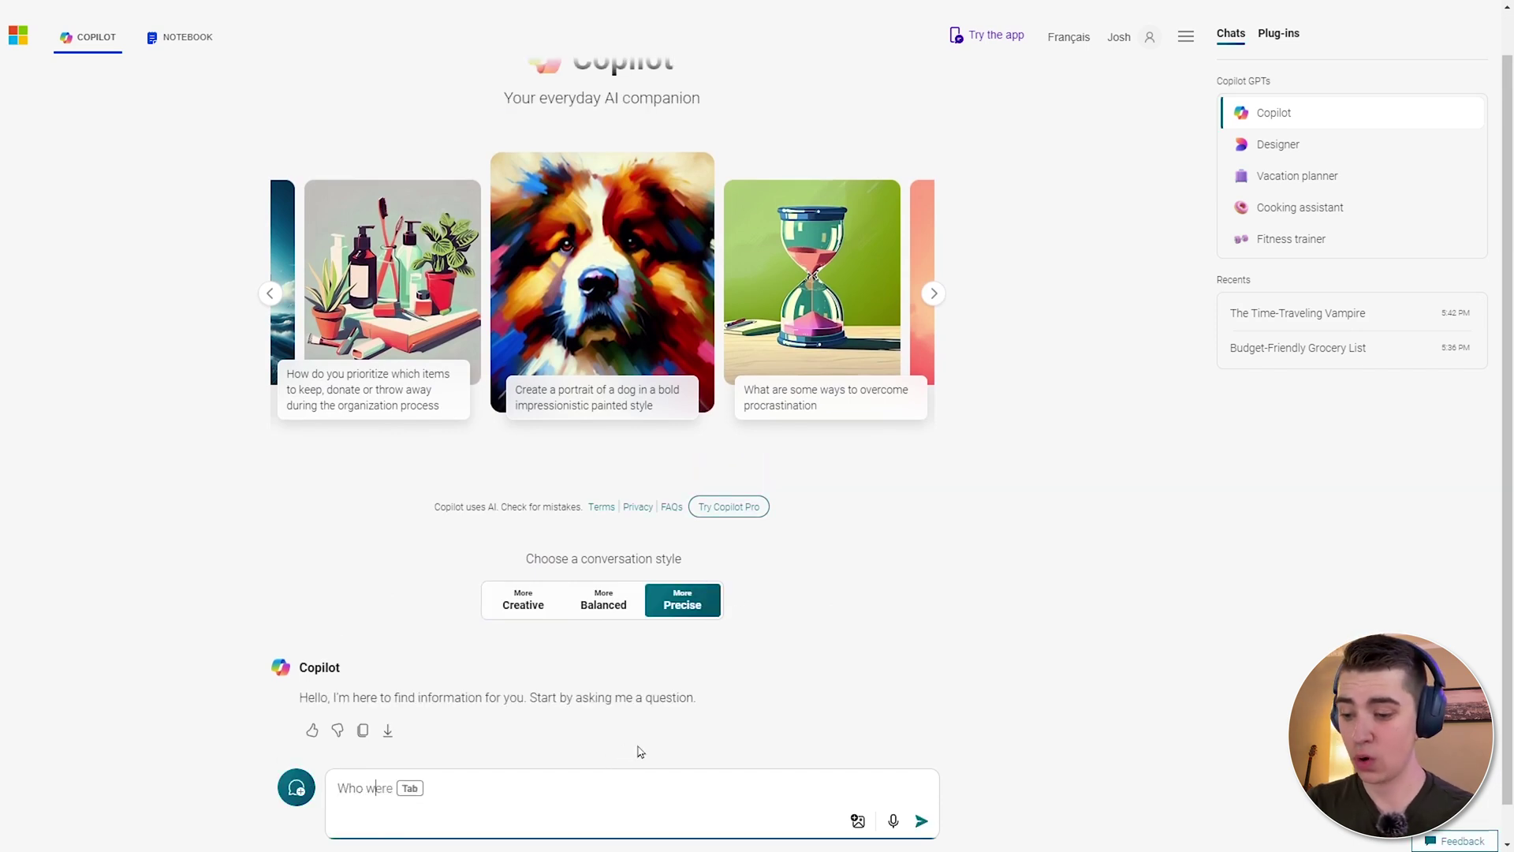
{"action": "type", "text": "as president of"}
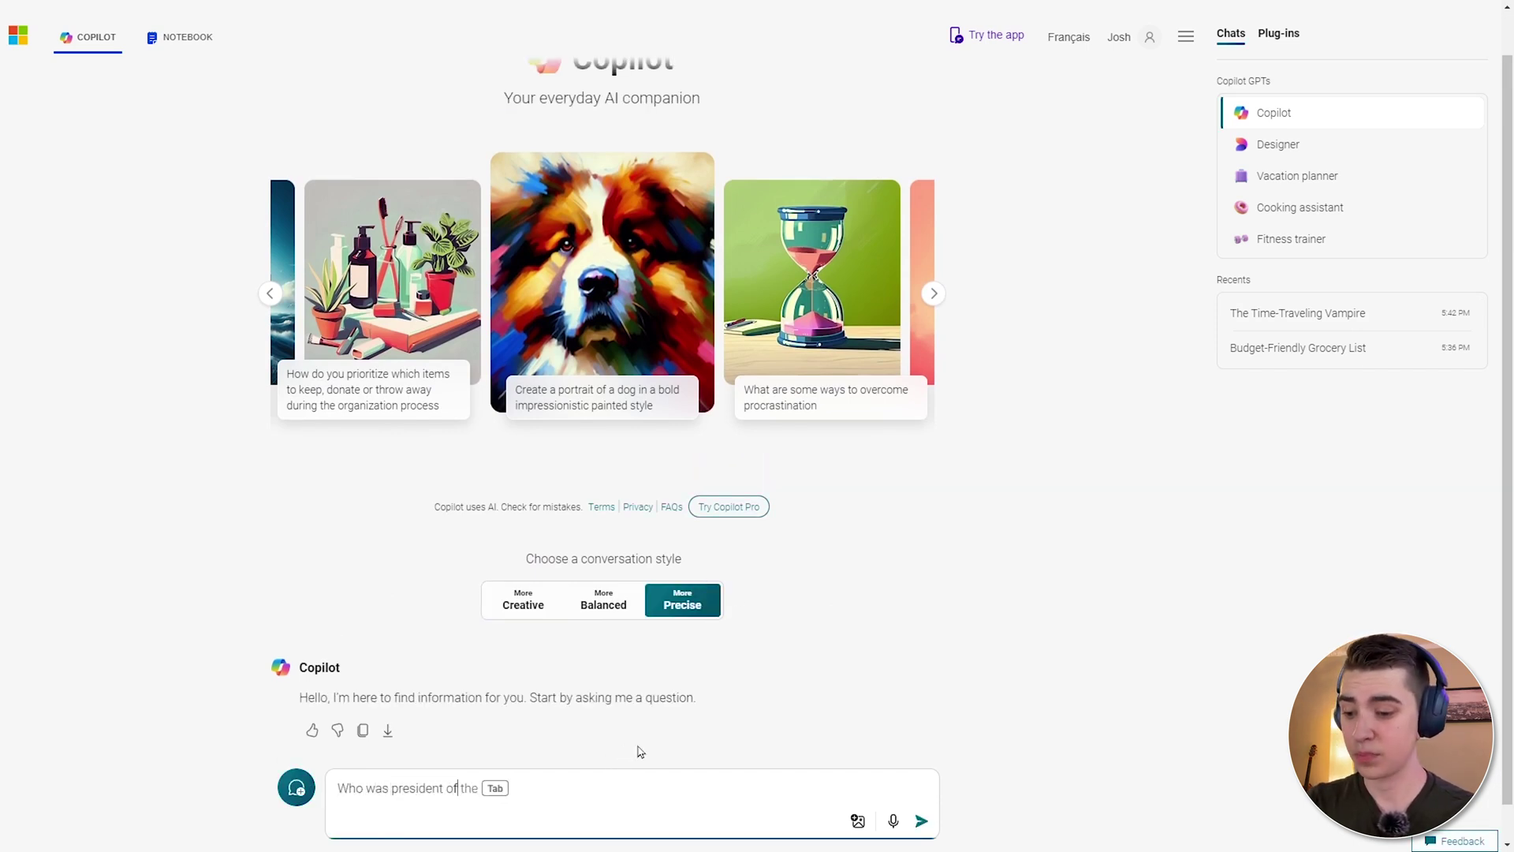
{"action": "type", "text": " france during "}
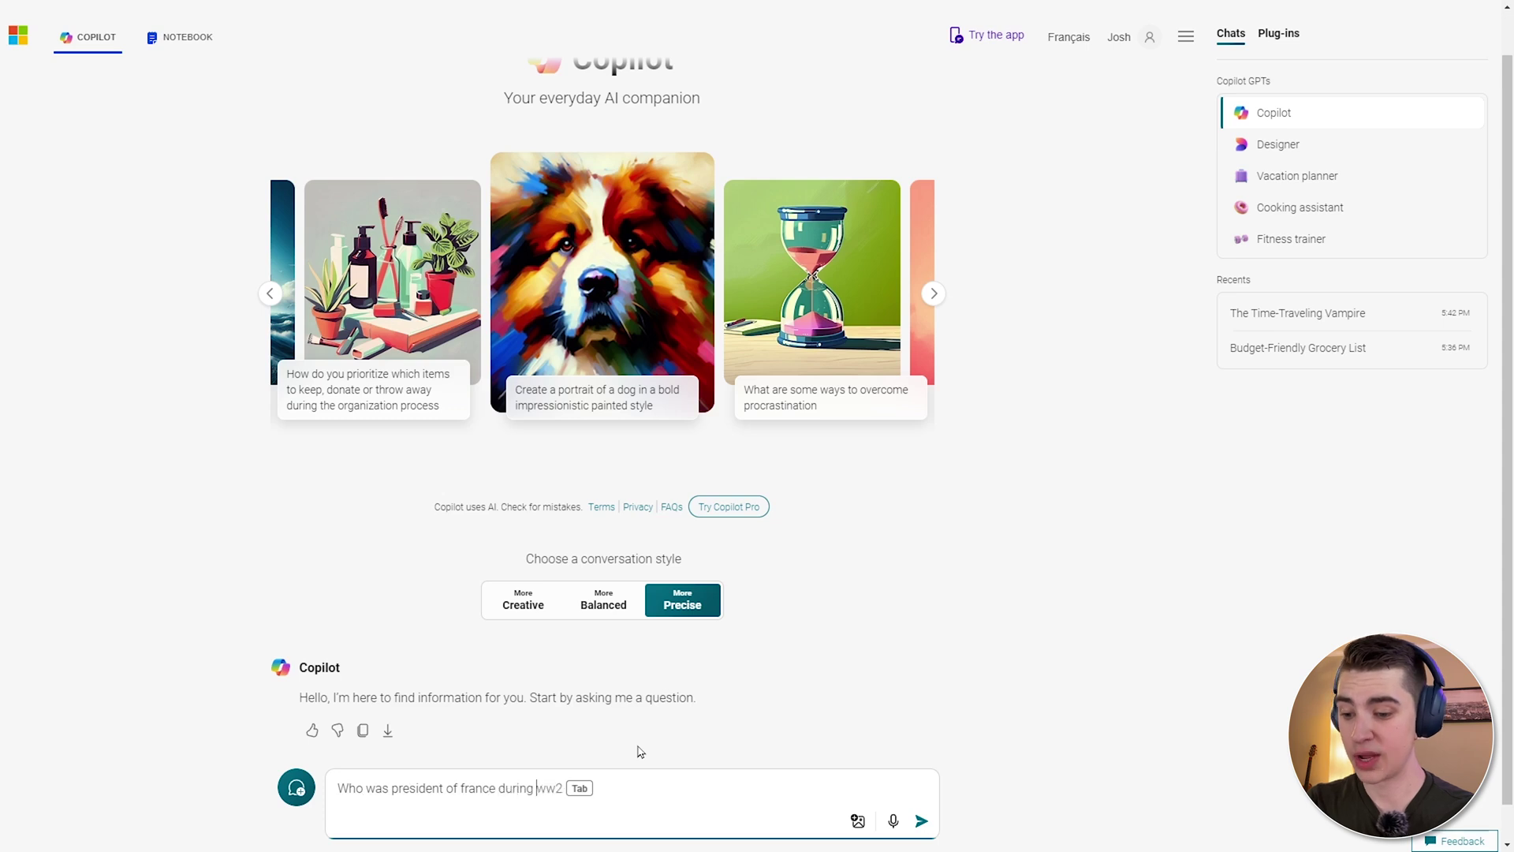
{"action": "type", "text": "ww2"}
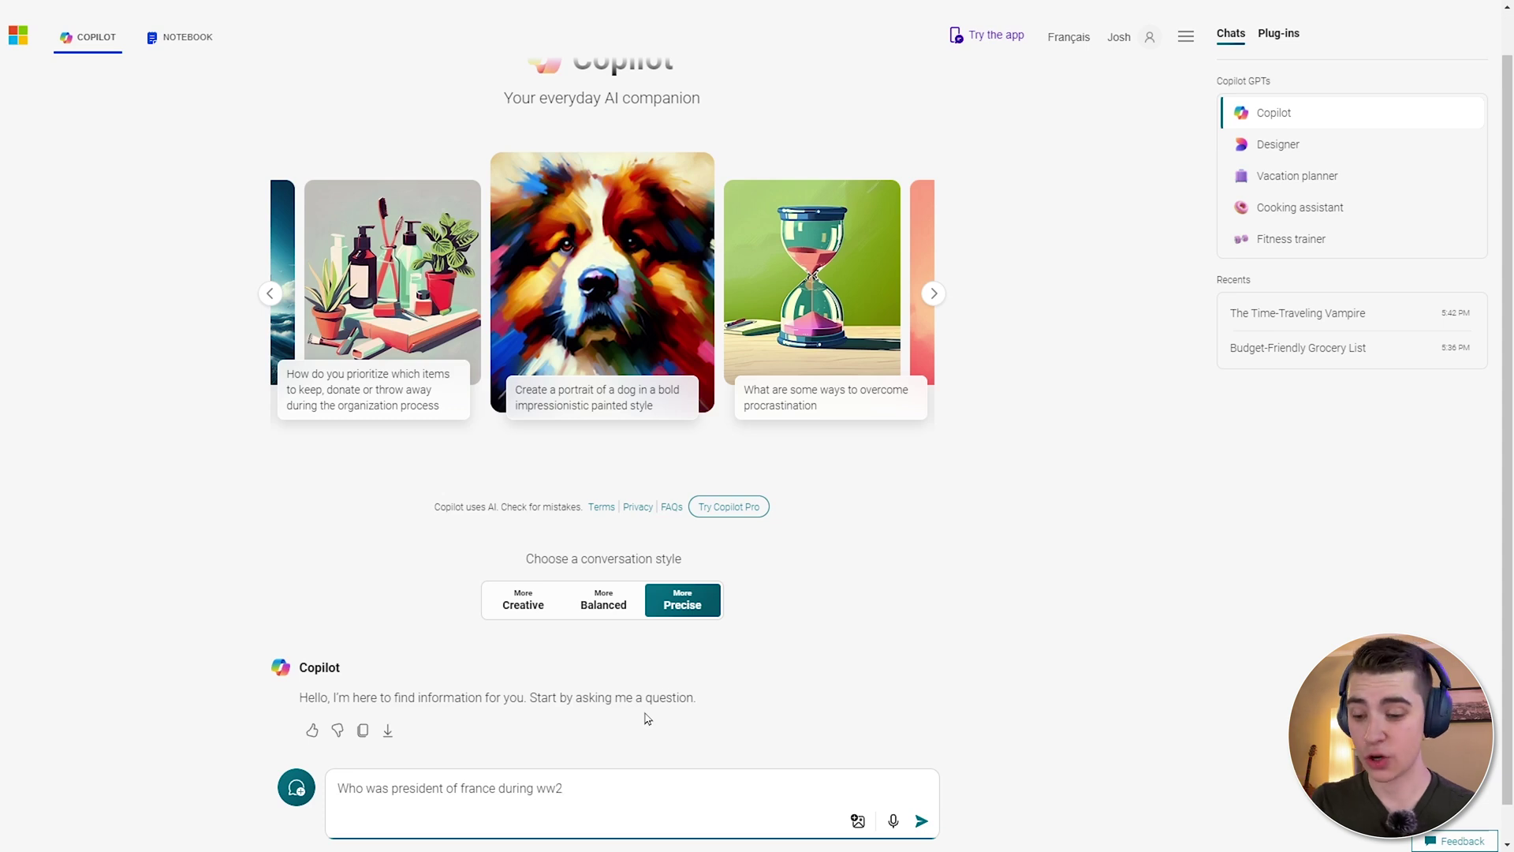
{"action": "key", "text": "BackSpace"}
{"action": "key", "text": "BackSpace"}
{"action": "key", "text": "BackSpace"}
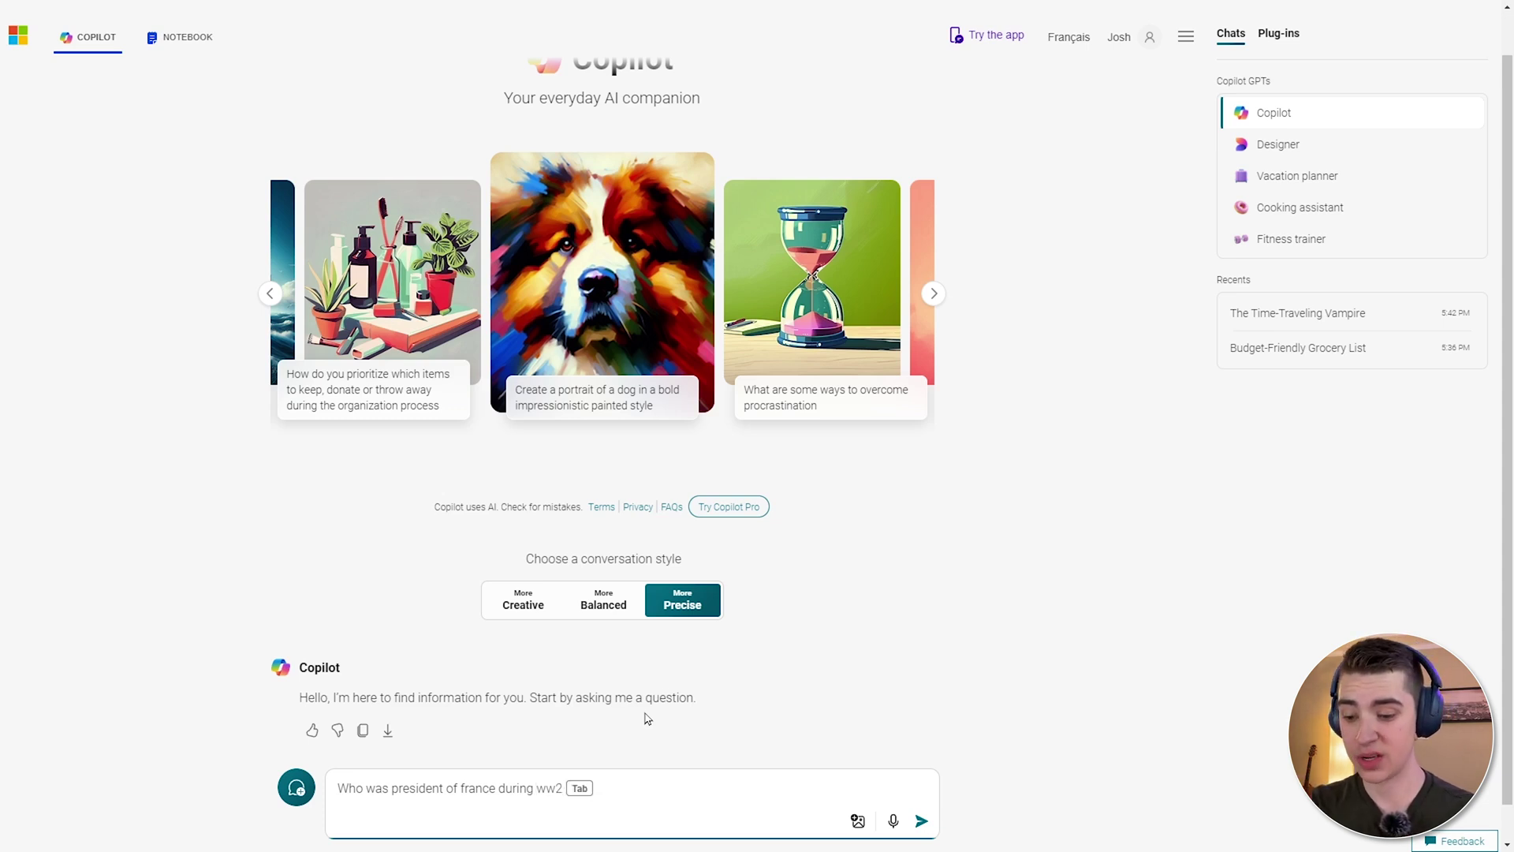
{"action": "key", "text": "Tab"}
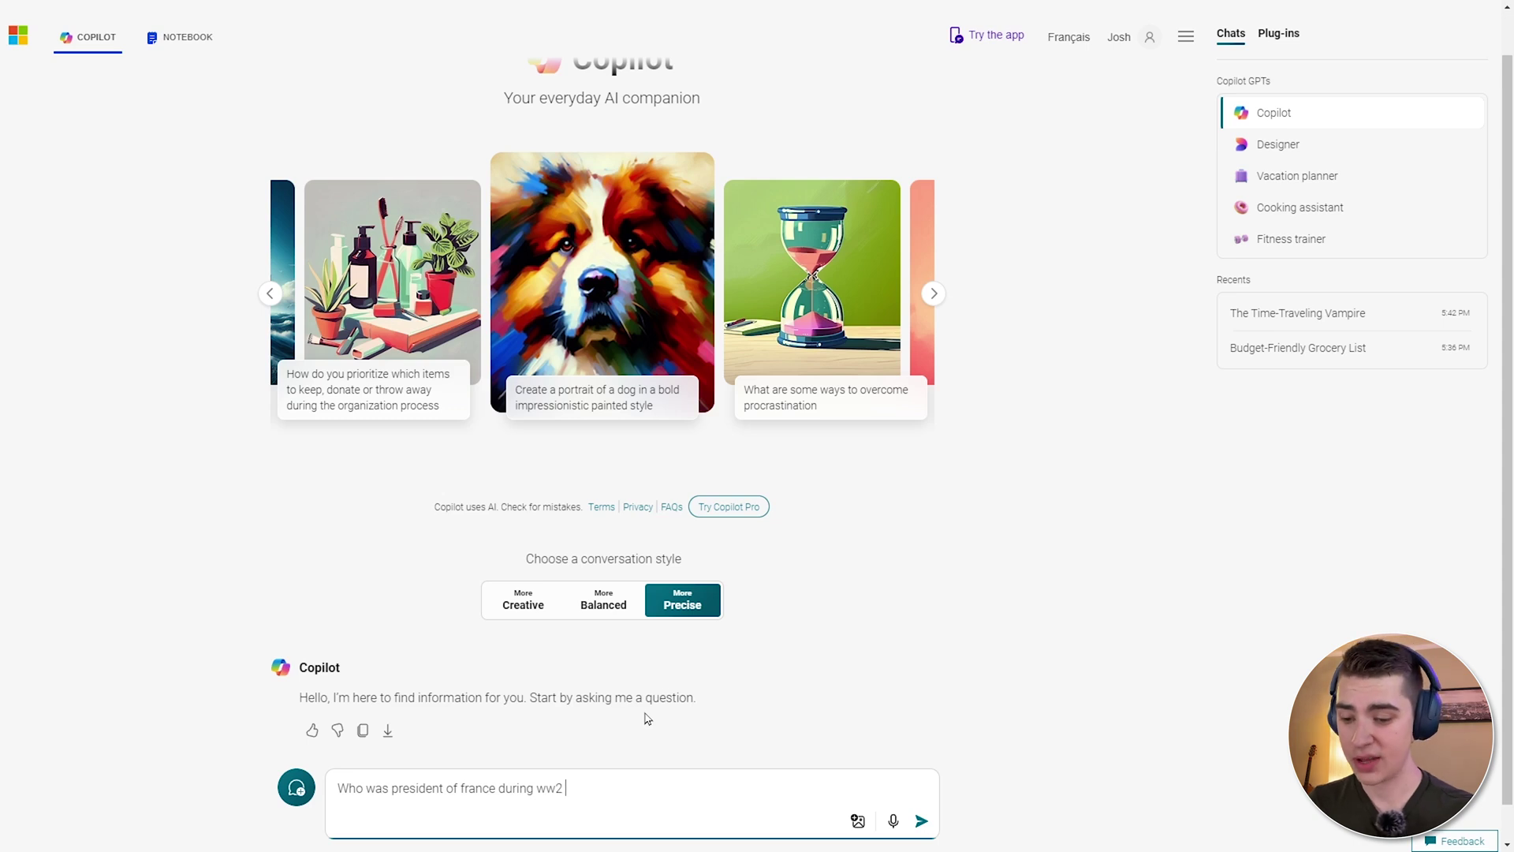
{"action": "key", "text": "Return"}
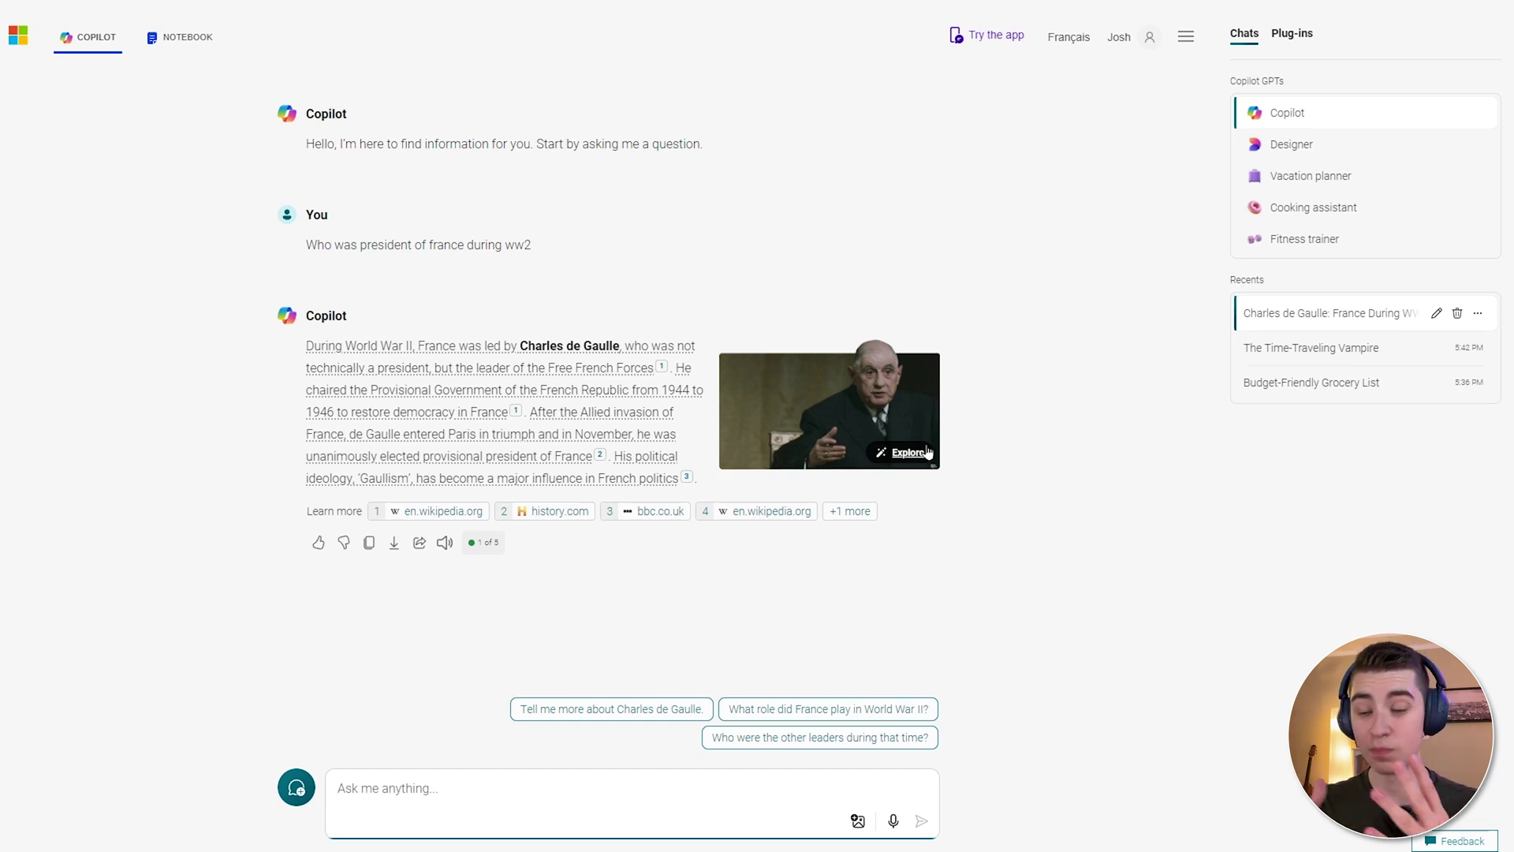
{"action": "mouse_move", "coordinate": [418, 410]}
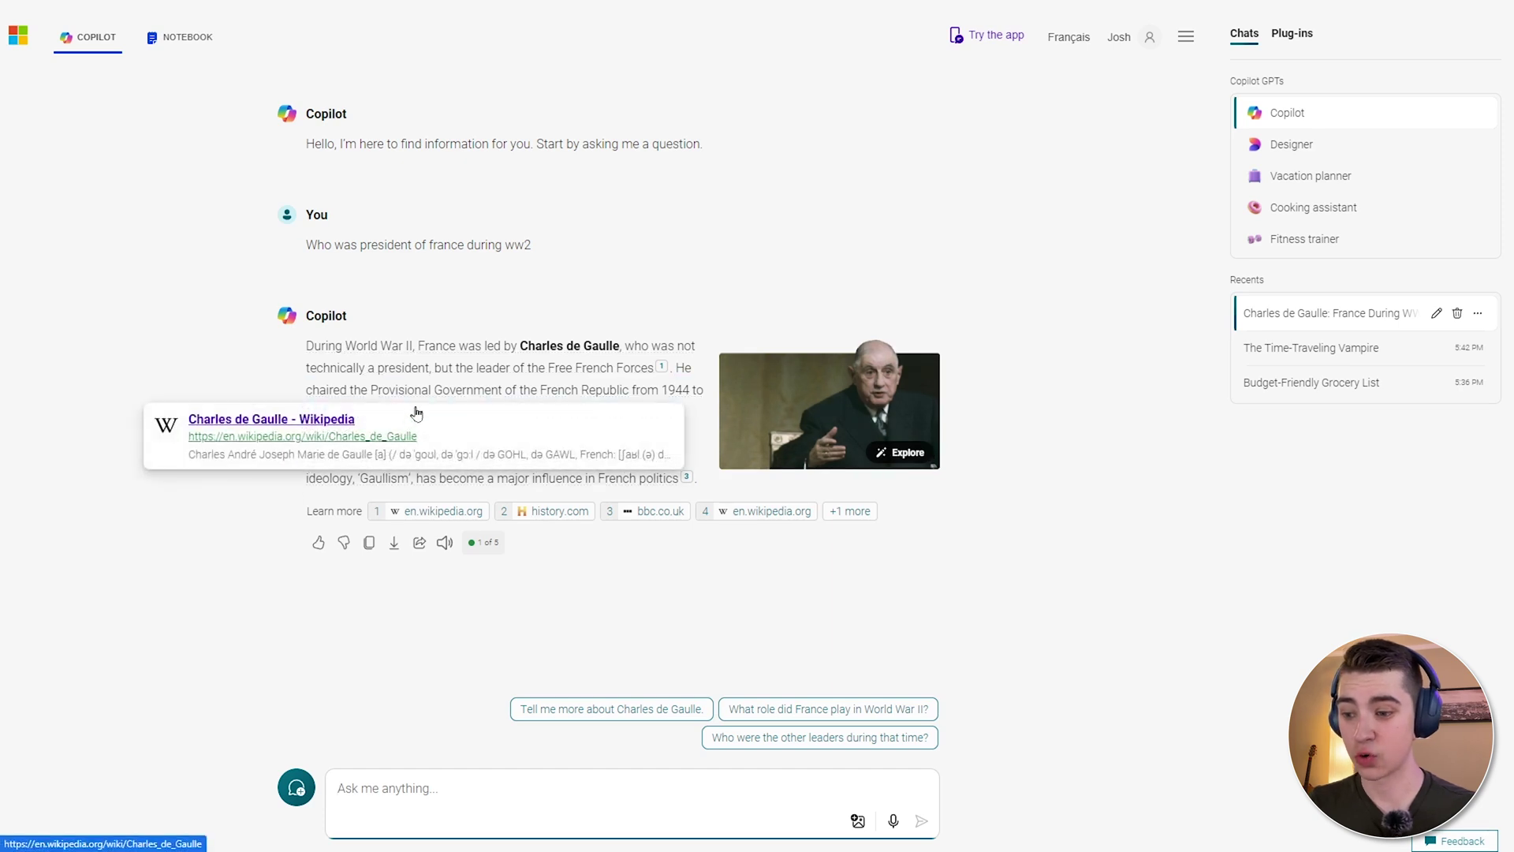
{"action": "mouse_move", "coordinate": [552, 352]}
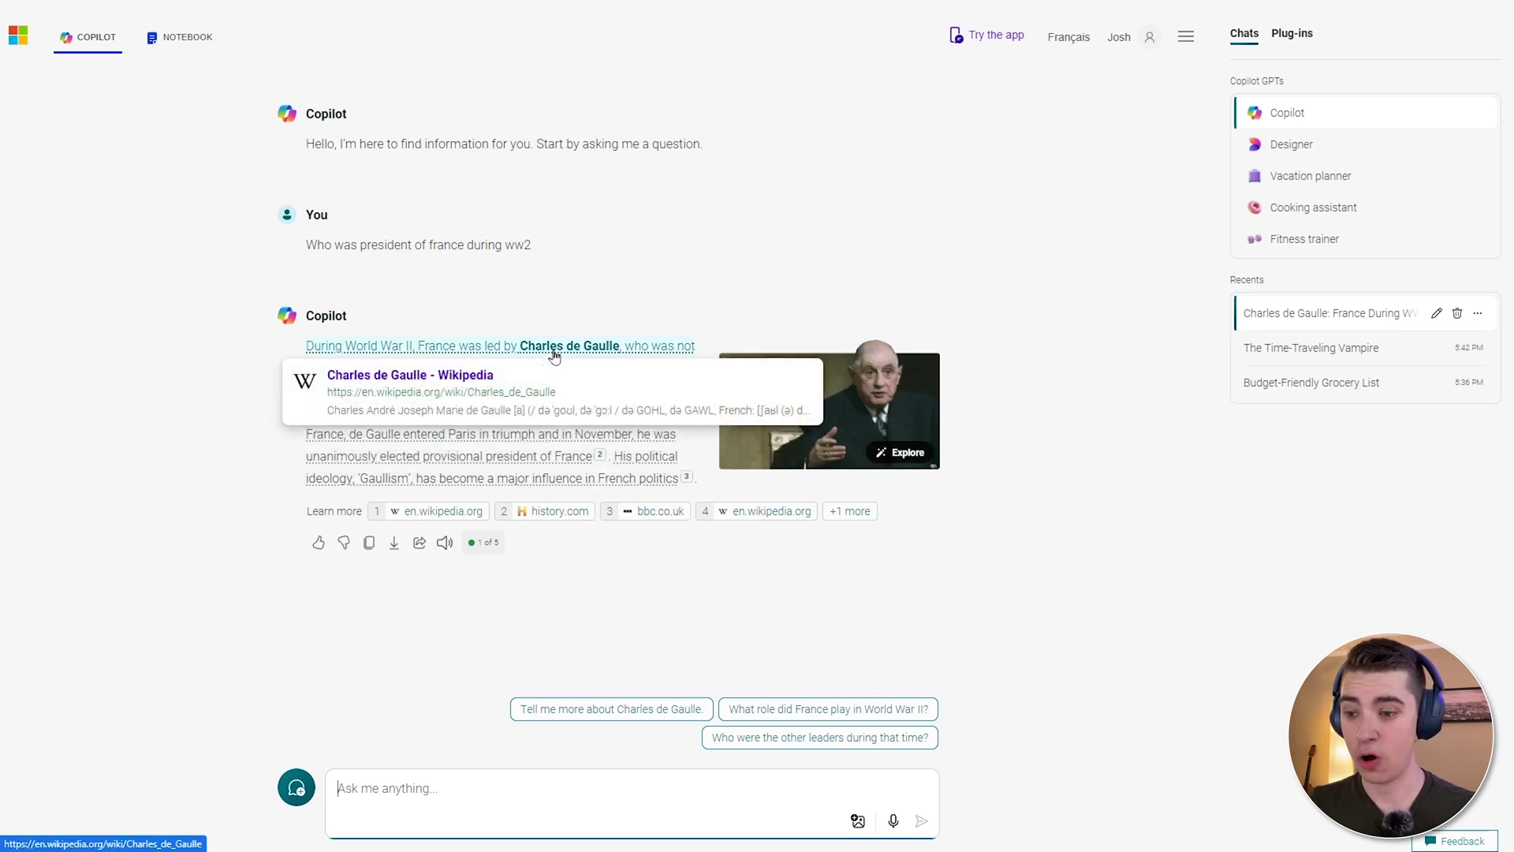
{"action": "mouse_move", "coordinate": [552, 453]}
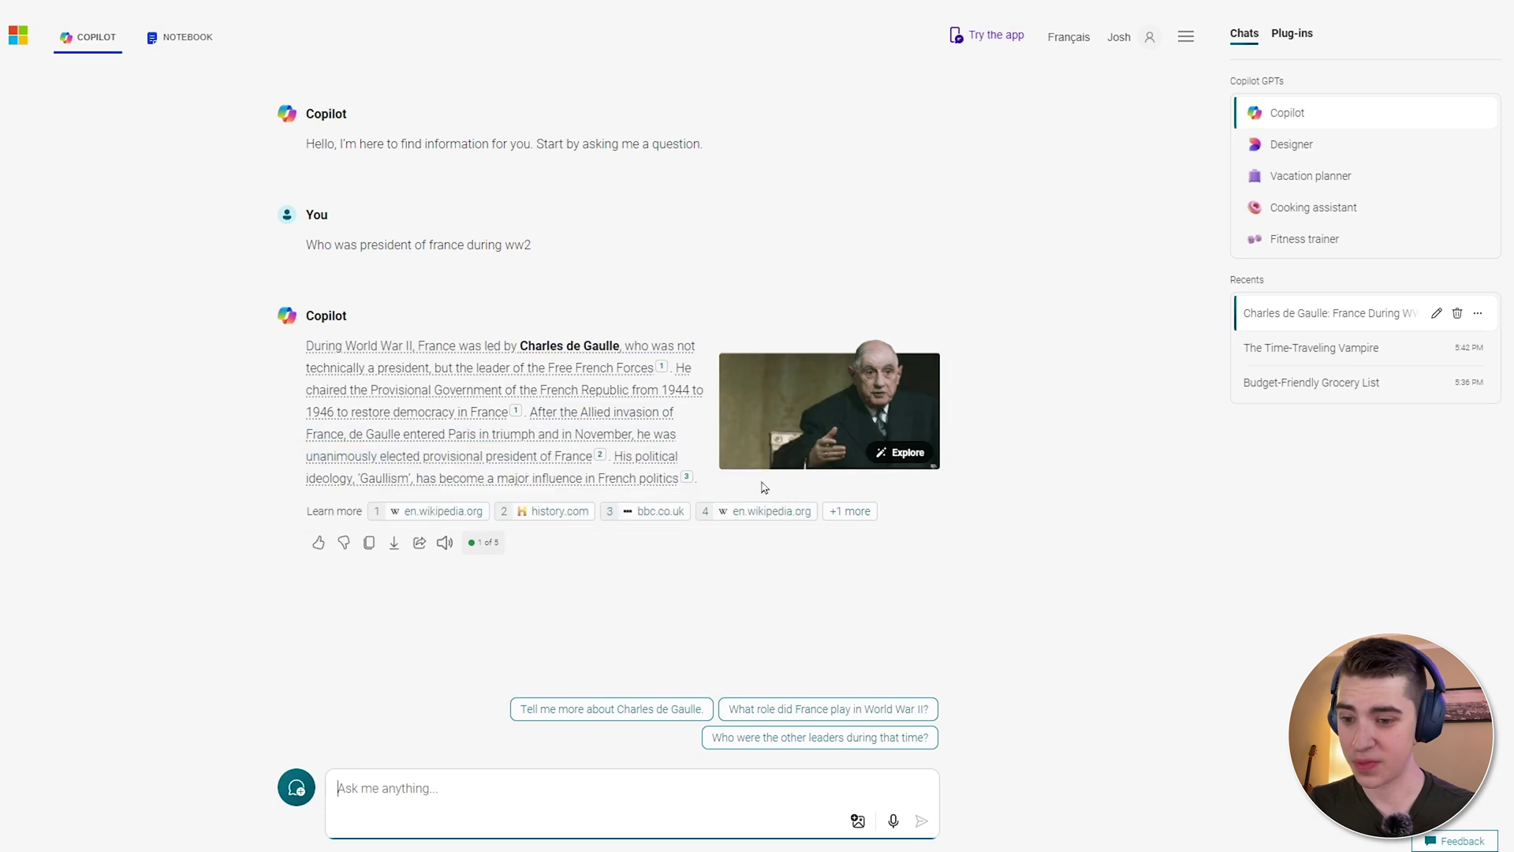
{"action": "mouse_move", "coordinate": [436, 490]}
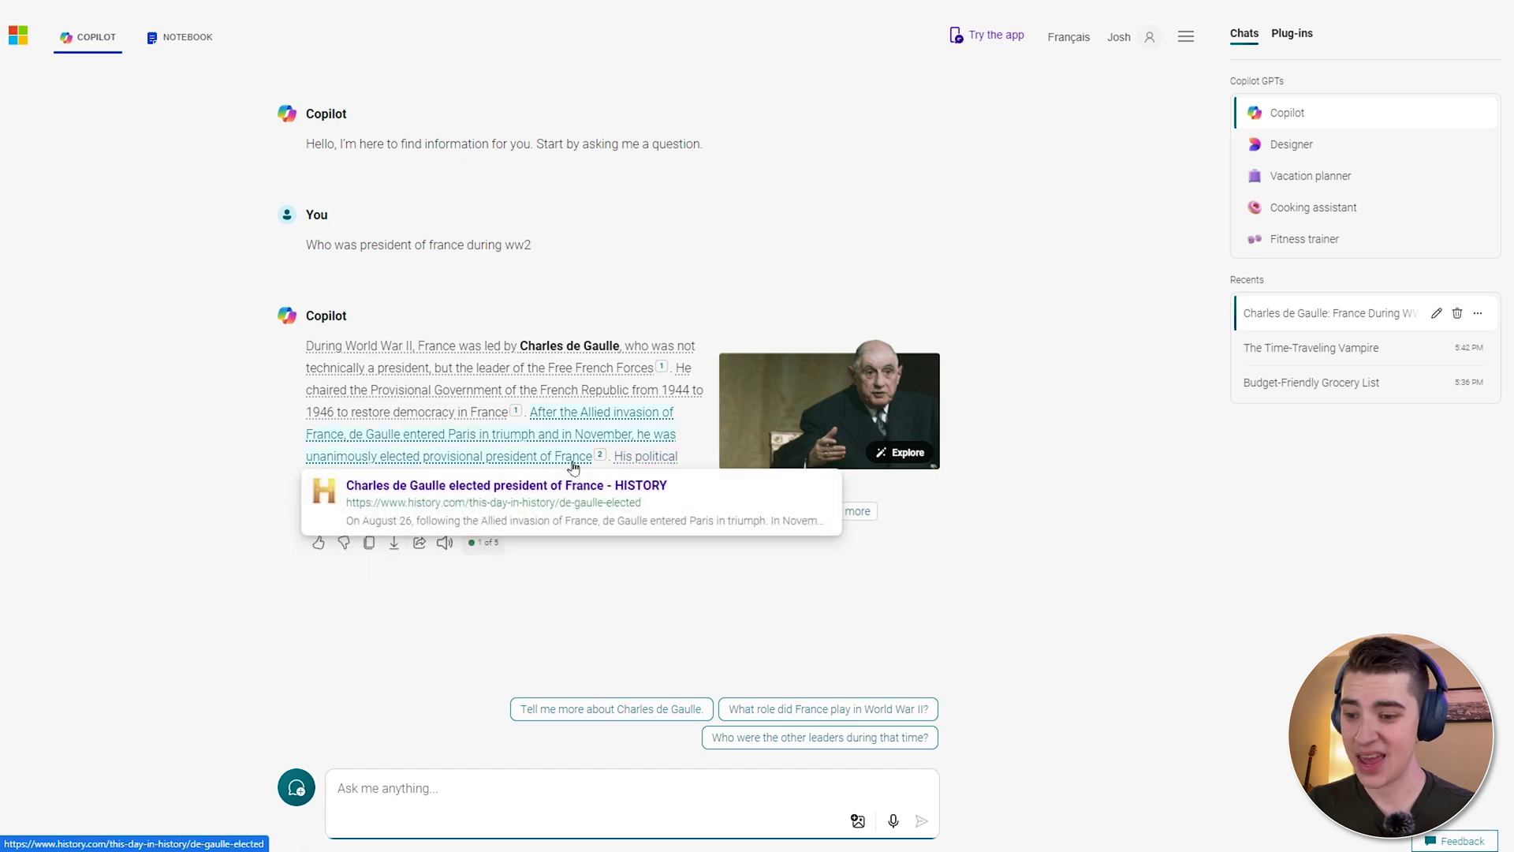
{"action": "mouse_move", "coordinate": [582, 416]}
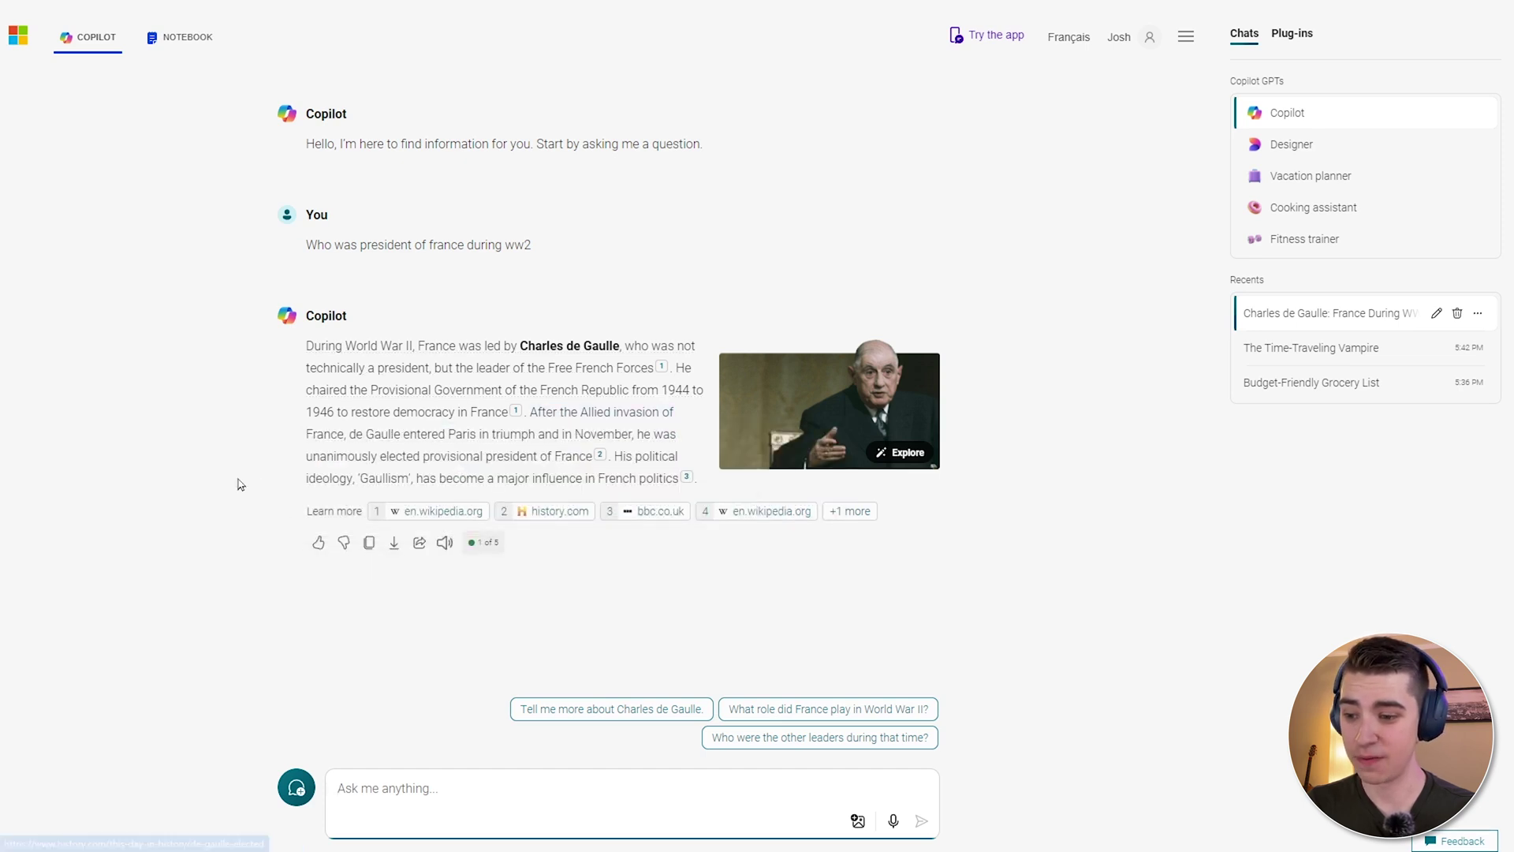
{"action": "mouse_move", "coordinate": [392, 449]}
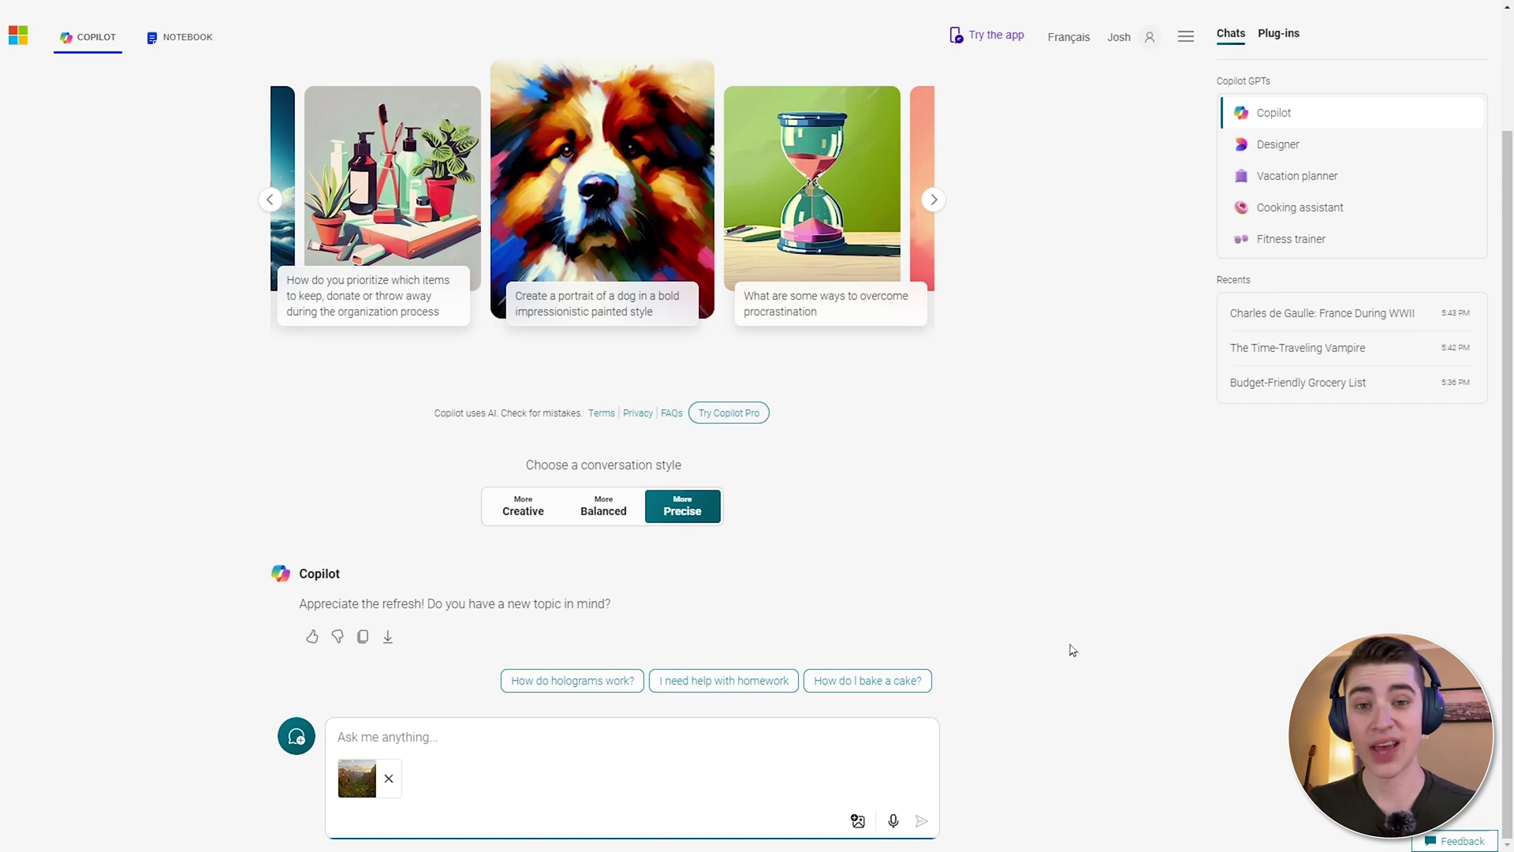
Ask 'What is this image ?' about the attached canyon photo.
{"action": "type", "text": "What is this"}
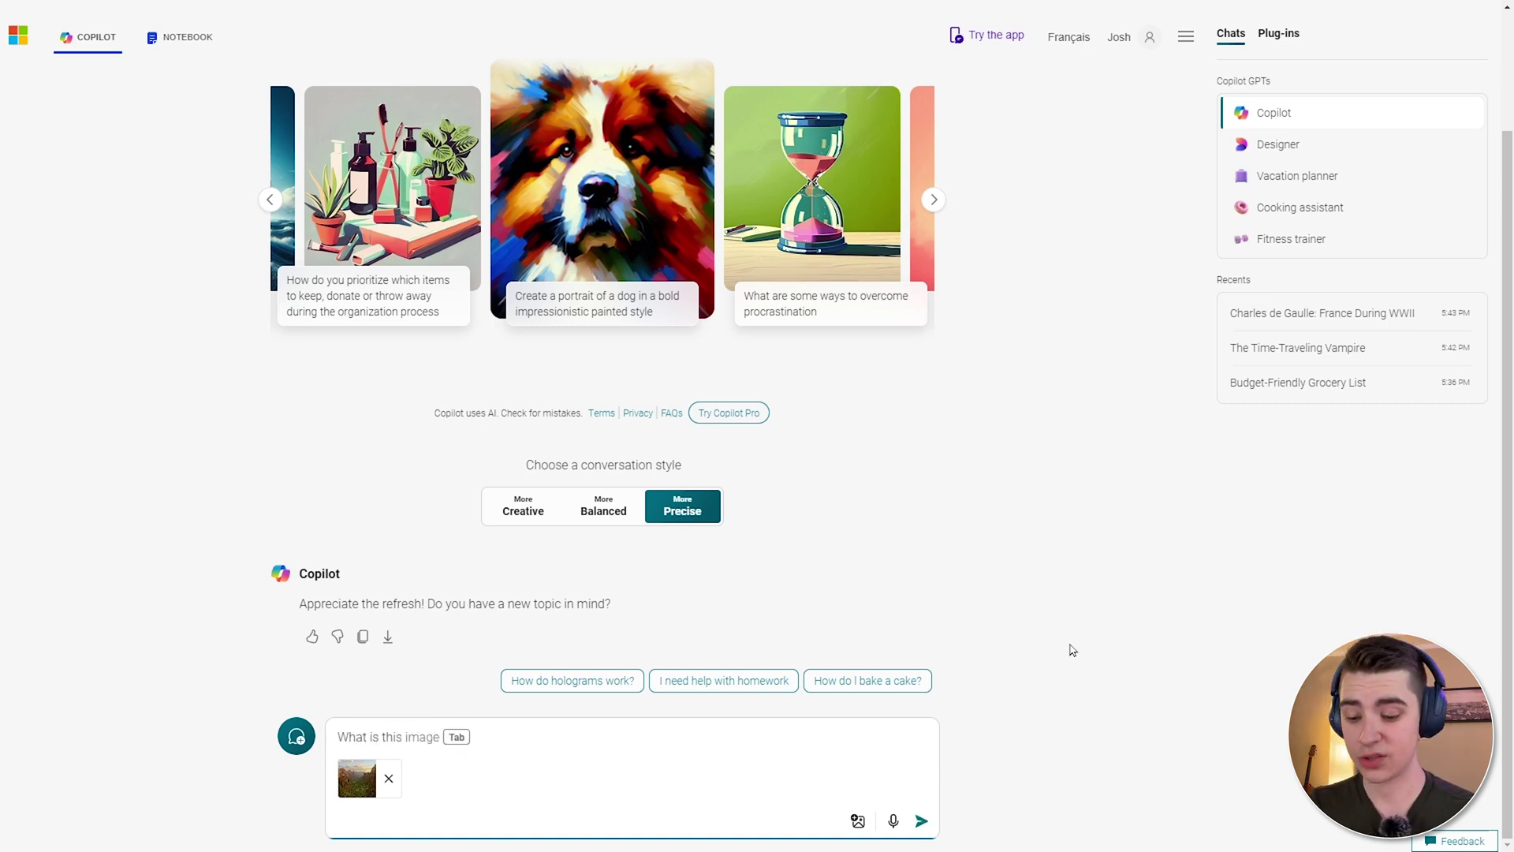
{"action": "key", "text": "Tab"}
{"action": "type", "text": "?"}
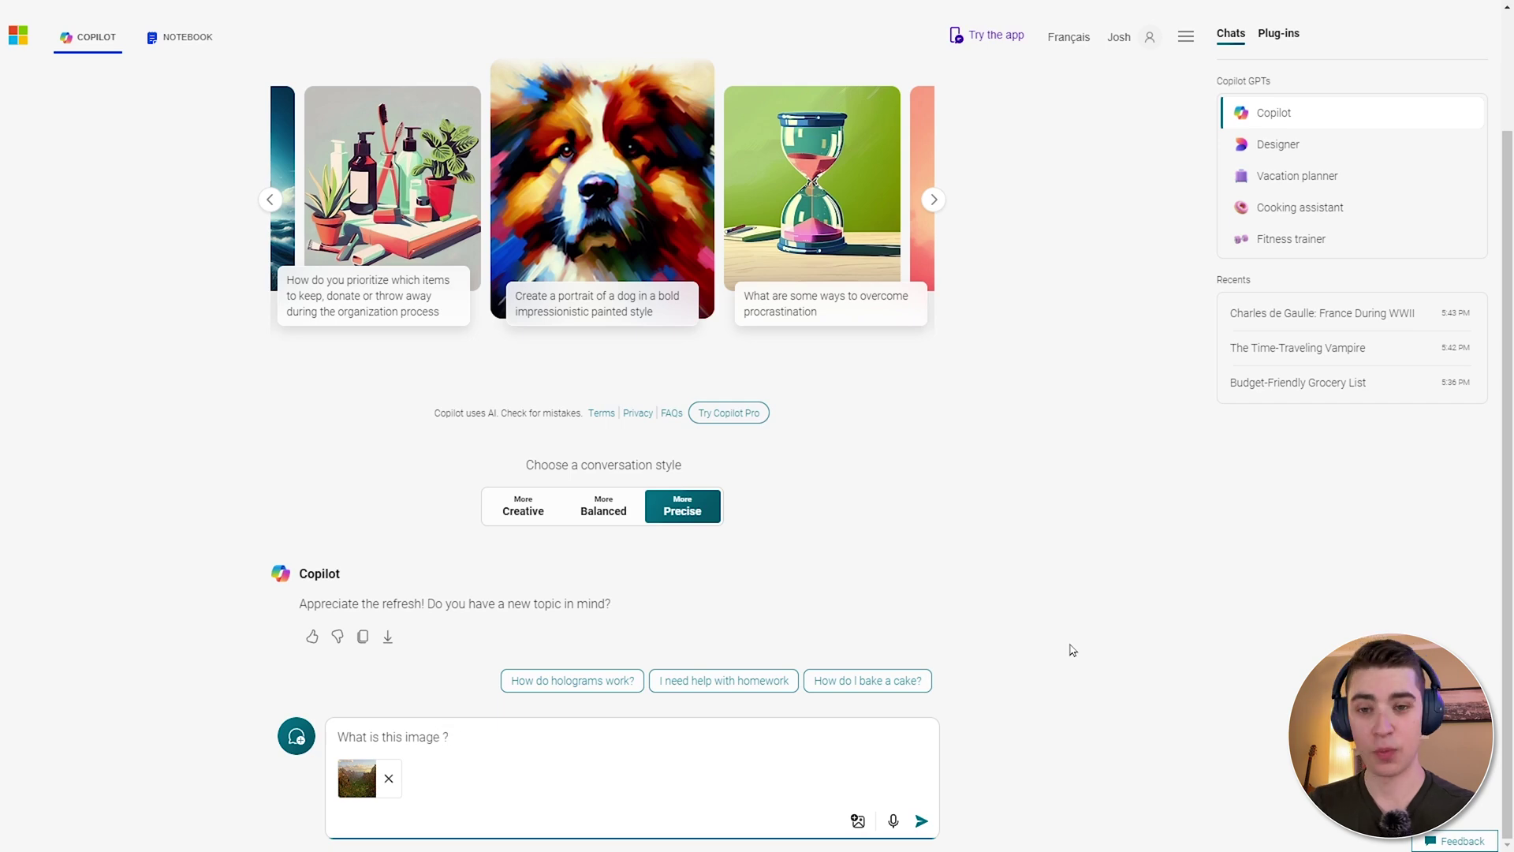
{"action": "key", "text": "Return"}
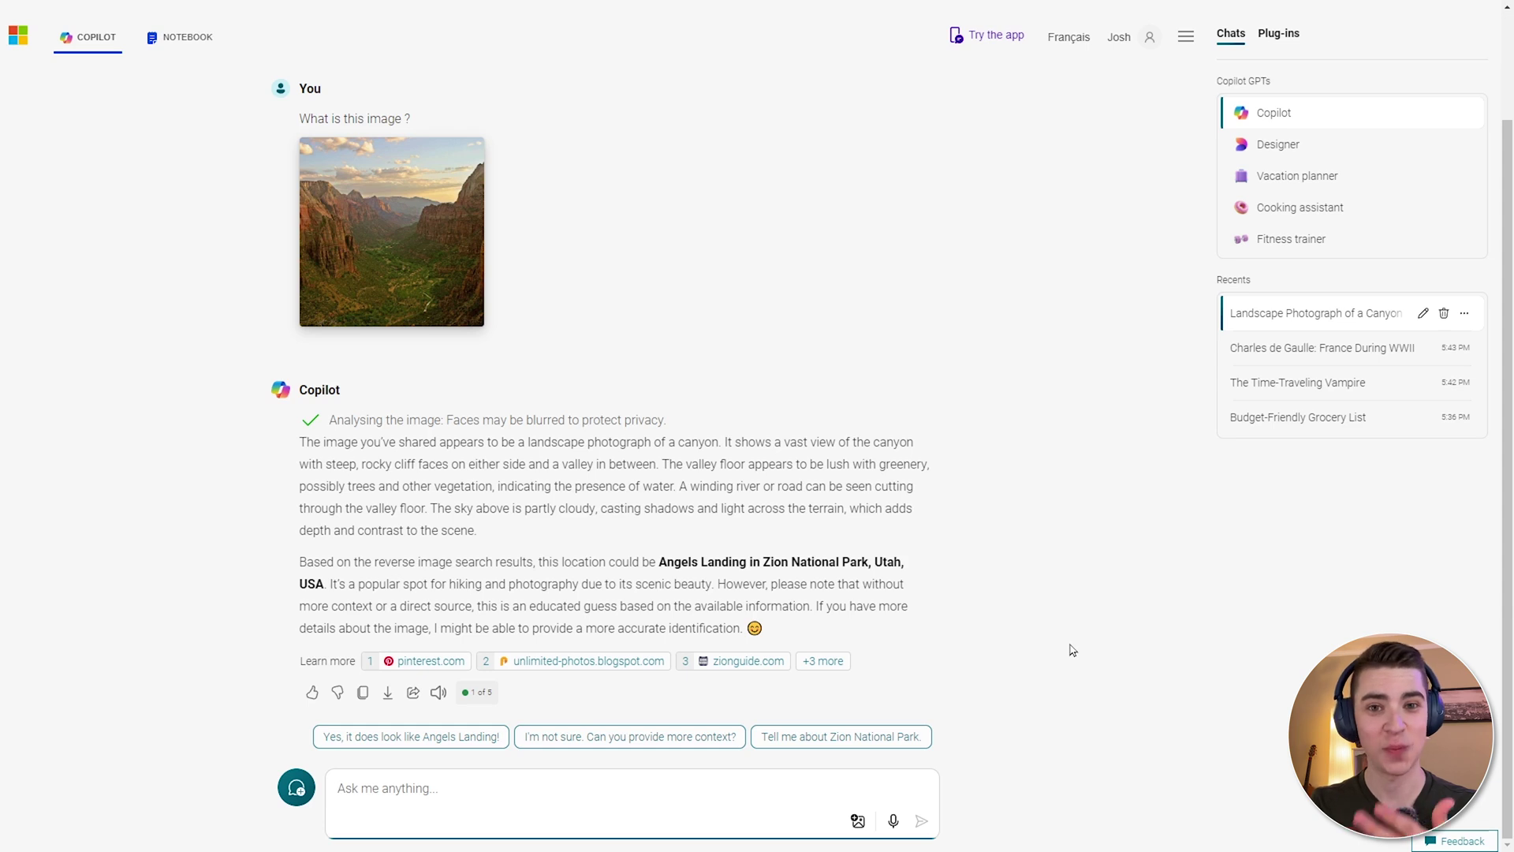
Send the pasted skydiving-into-Angels-Landing prompt and enlarge the second of the four DALL-E 3 images.
{"action": "type", "text": "Generate an image of someone skydiving into angels landing"}
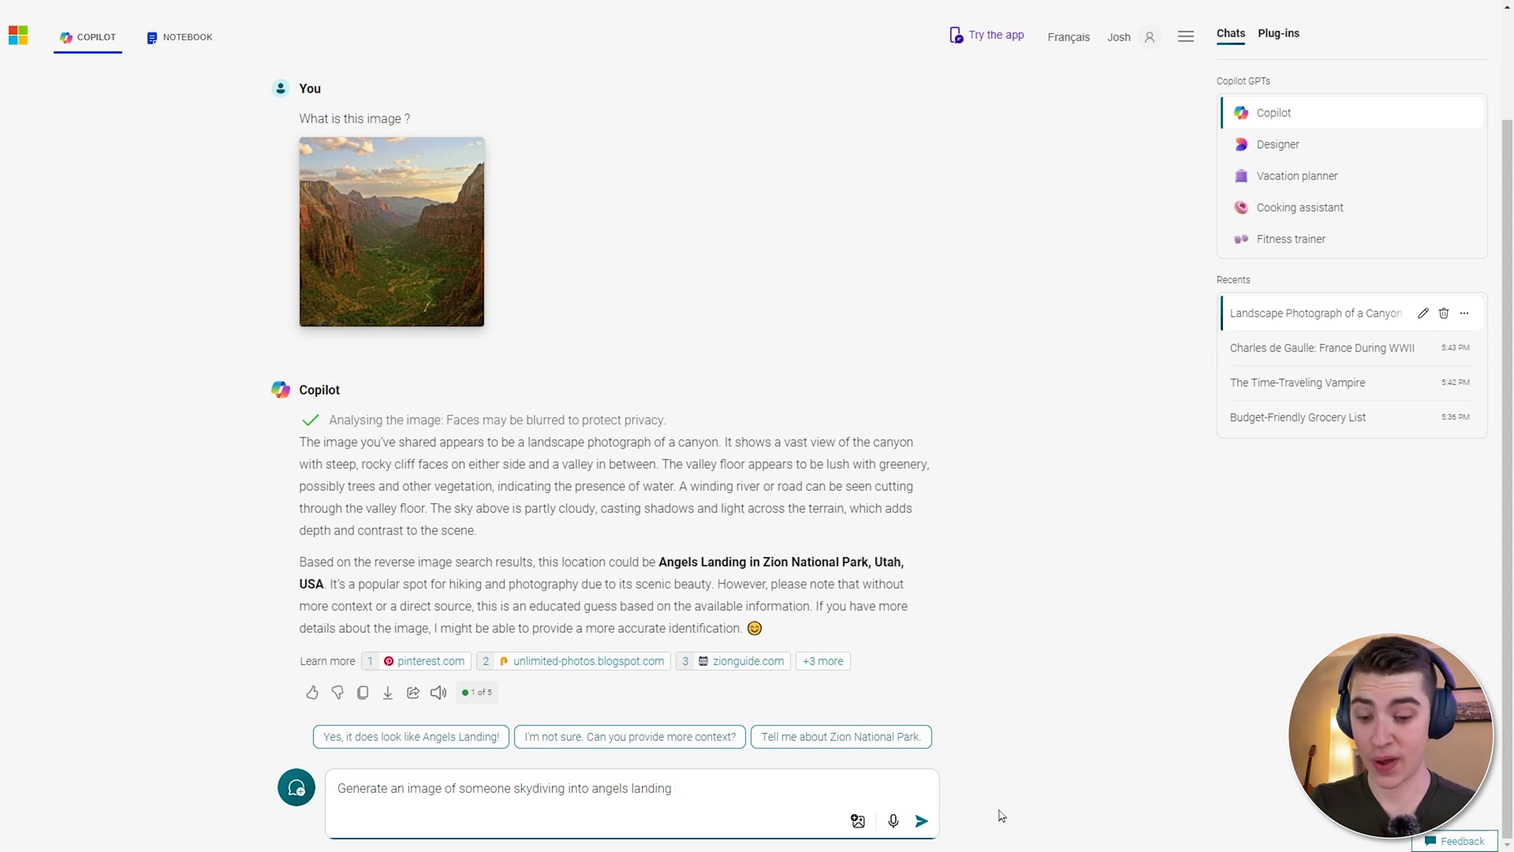
{"action": "left_click", "coordinate": [921, 821]}
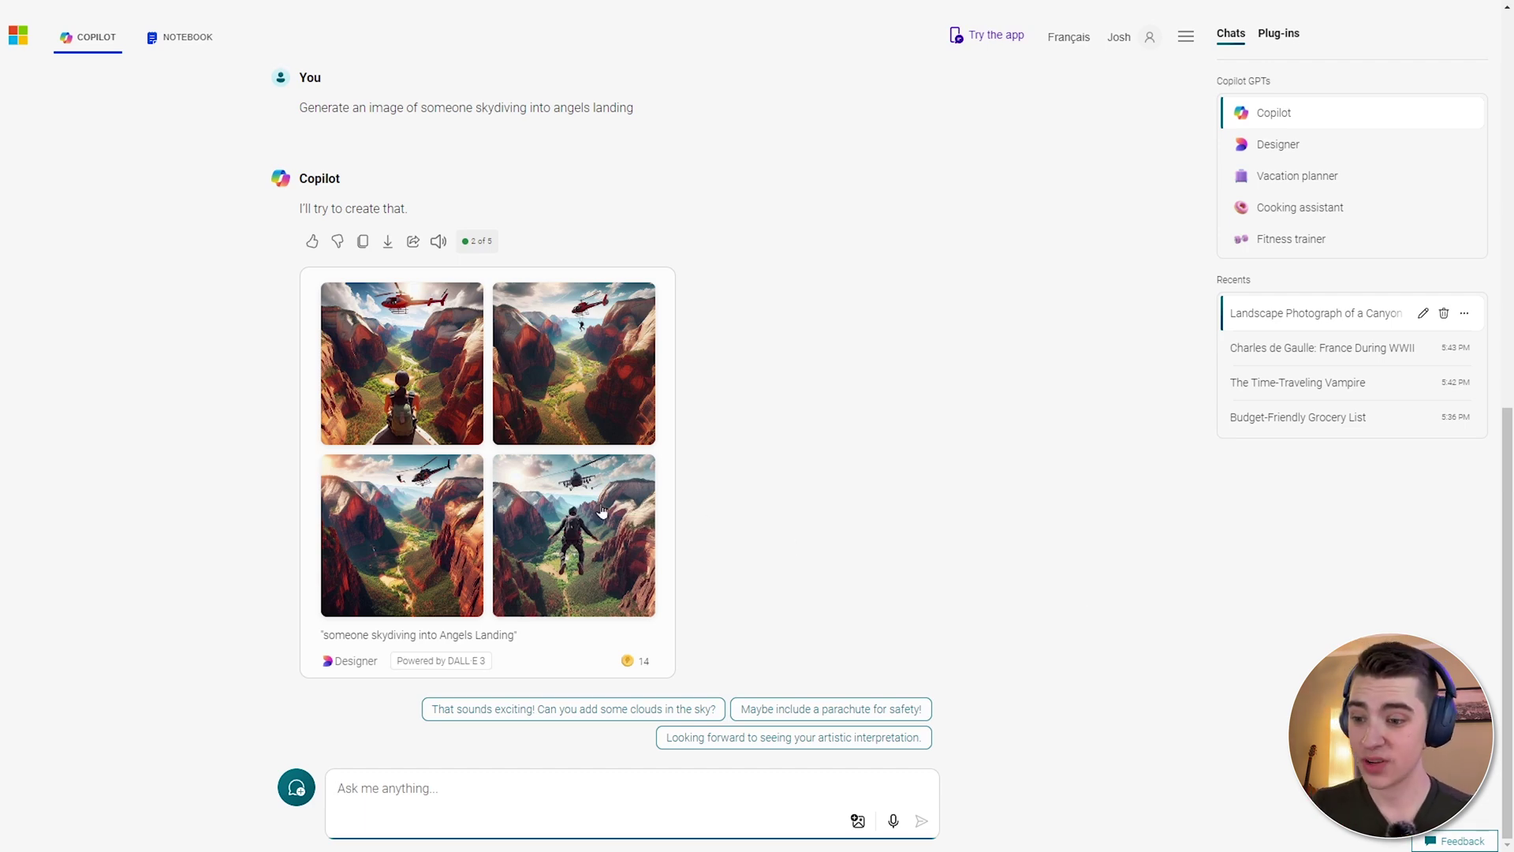
{"action": "scroll", "coordinate": [426, 347], "scroll_direction": "up", "scroll_amount": 10}
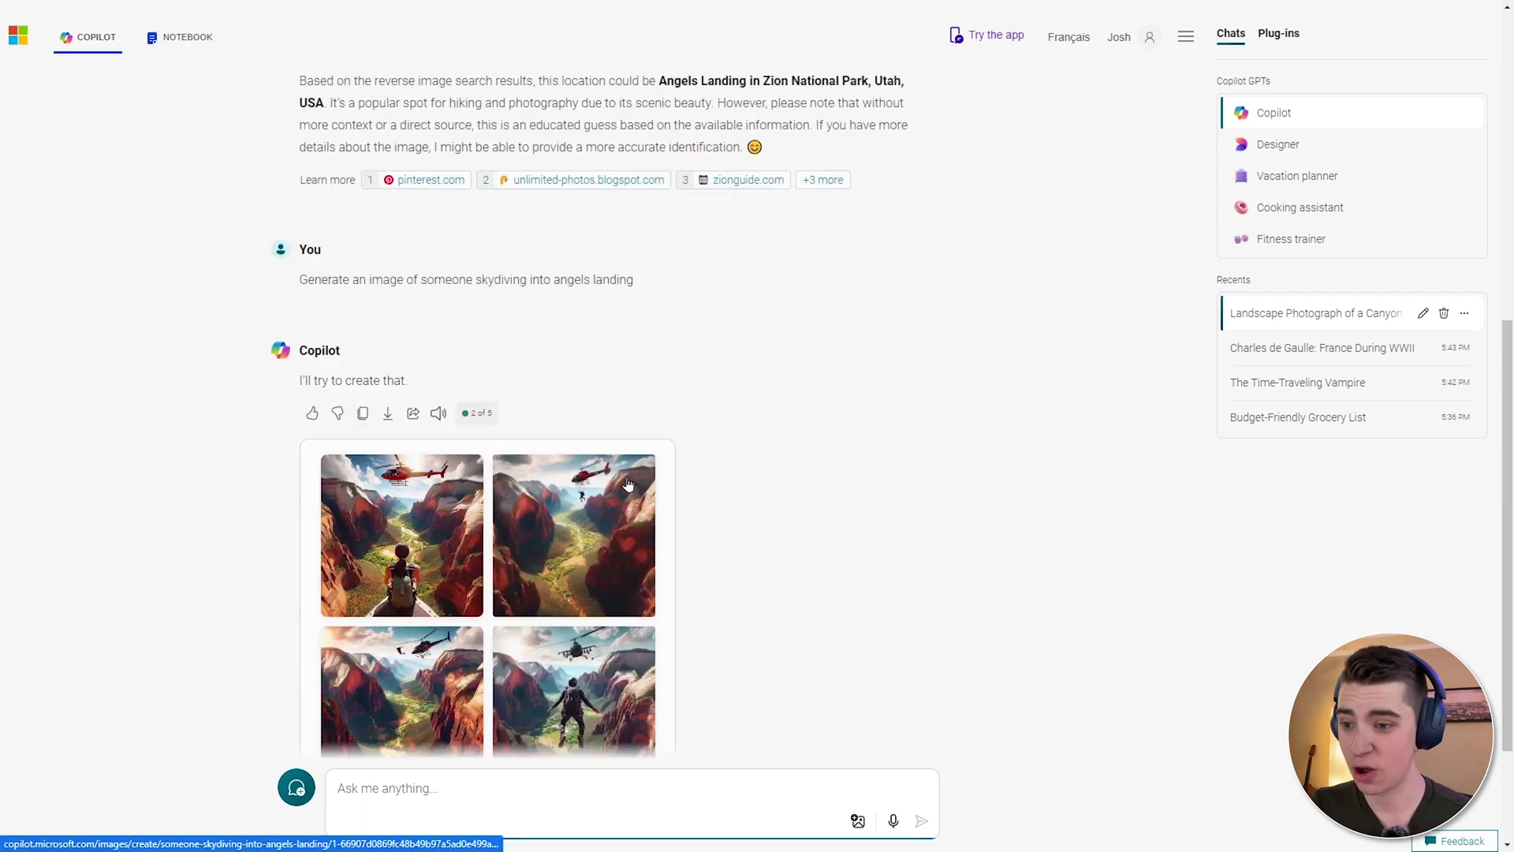
{"action": "scroll", "coordinate": [338, 411], "scroll_direction": "down", "scroll_amount": 10}
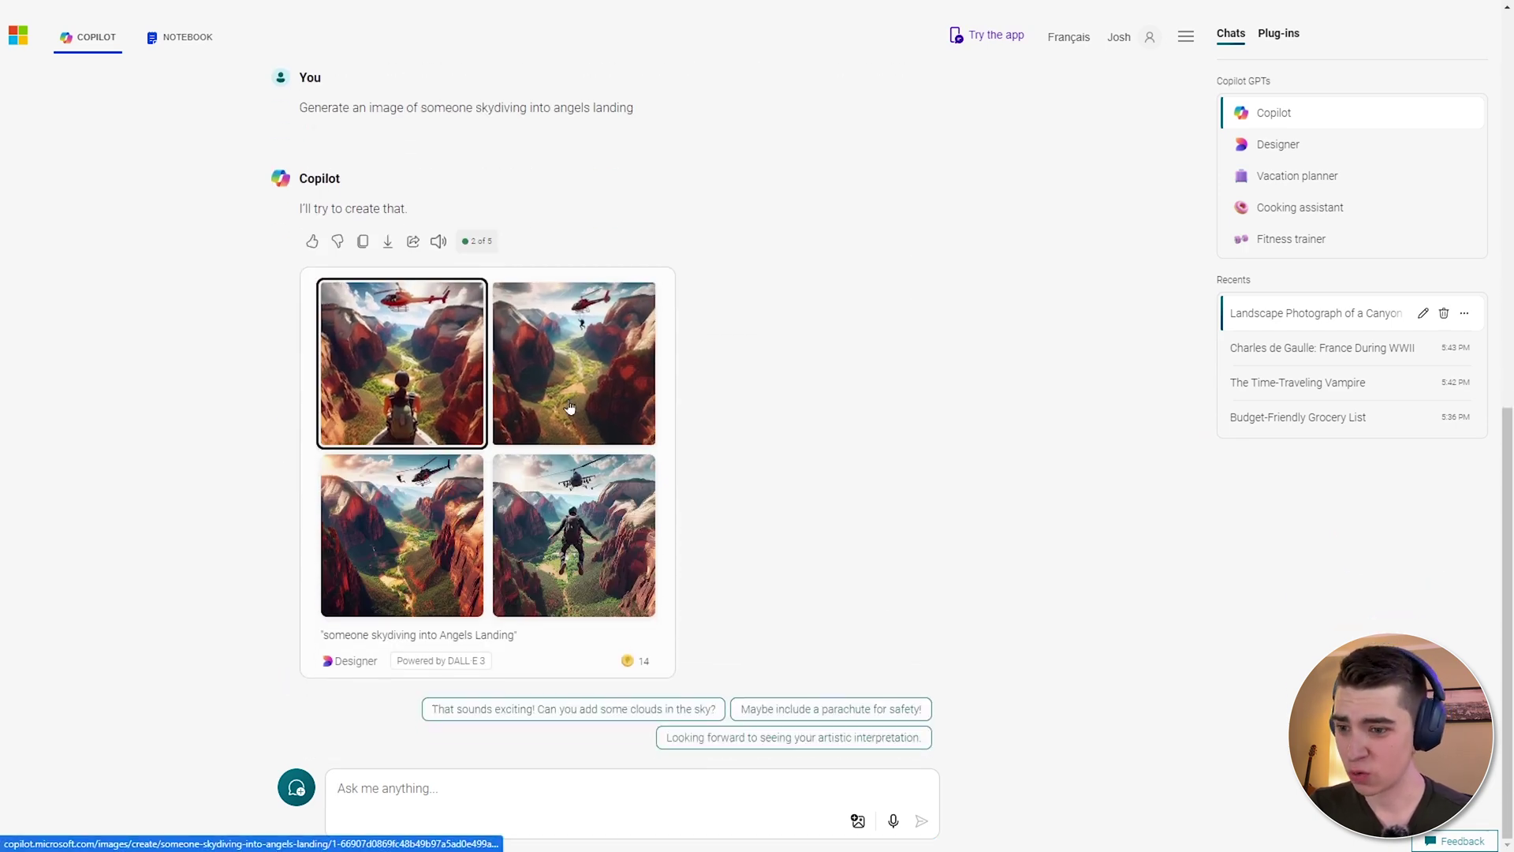
{"action": "key", "text": "Tab"}
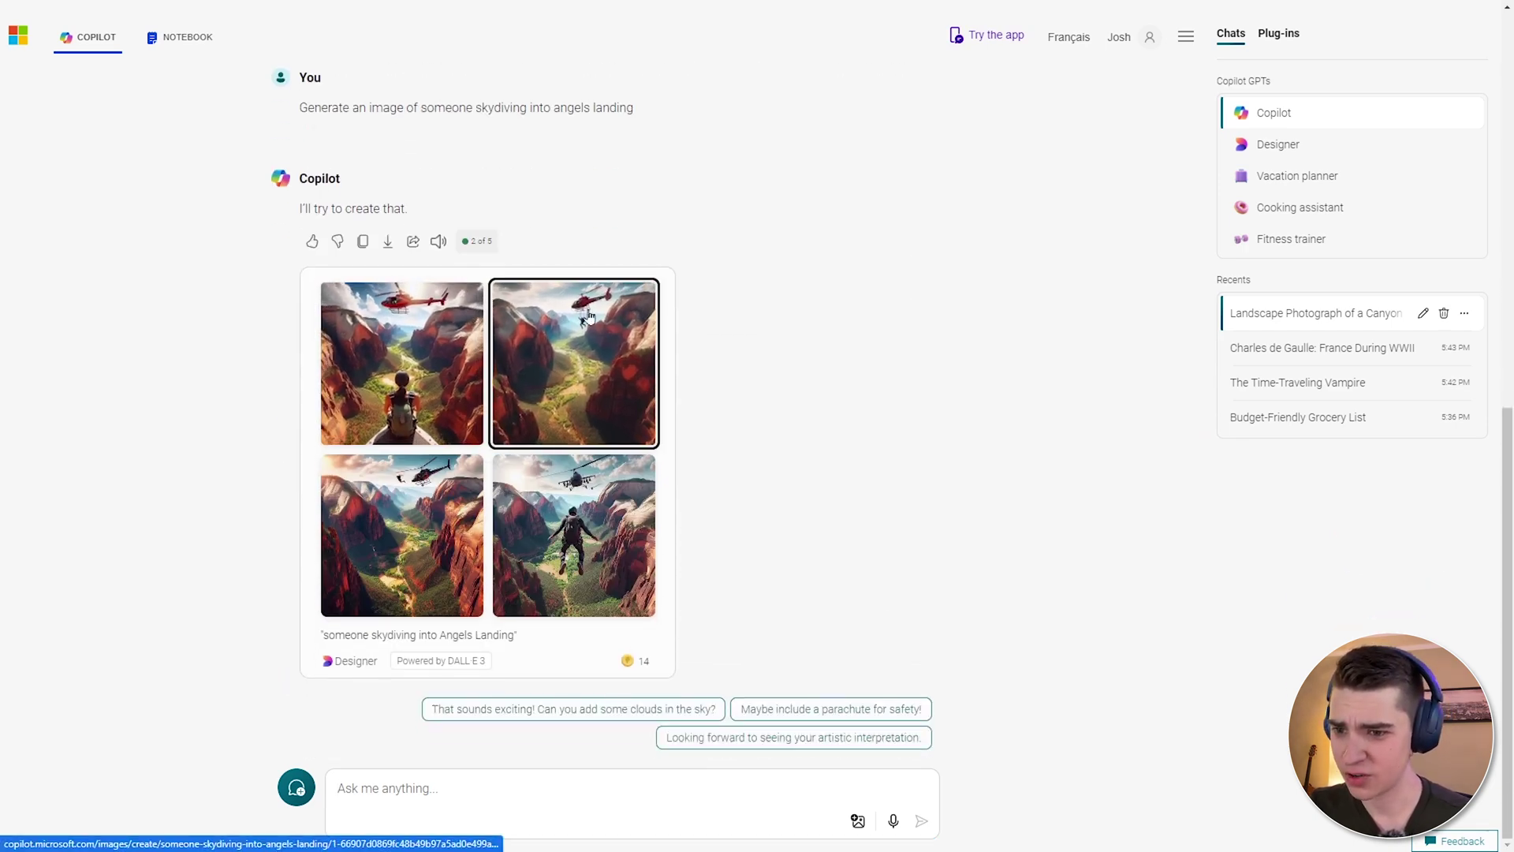
{"action": "key", "text": "Return"}
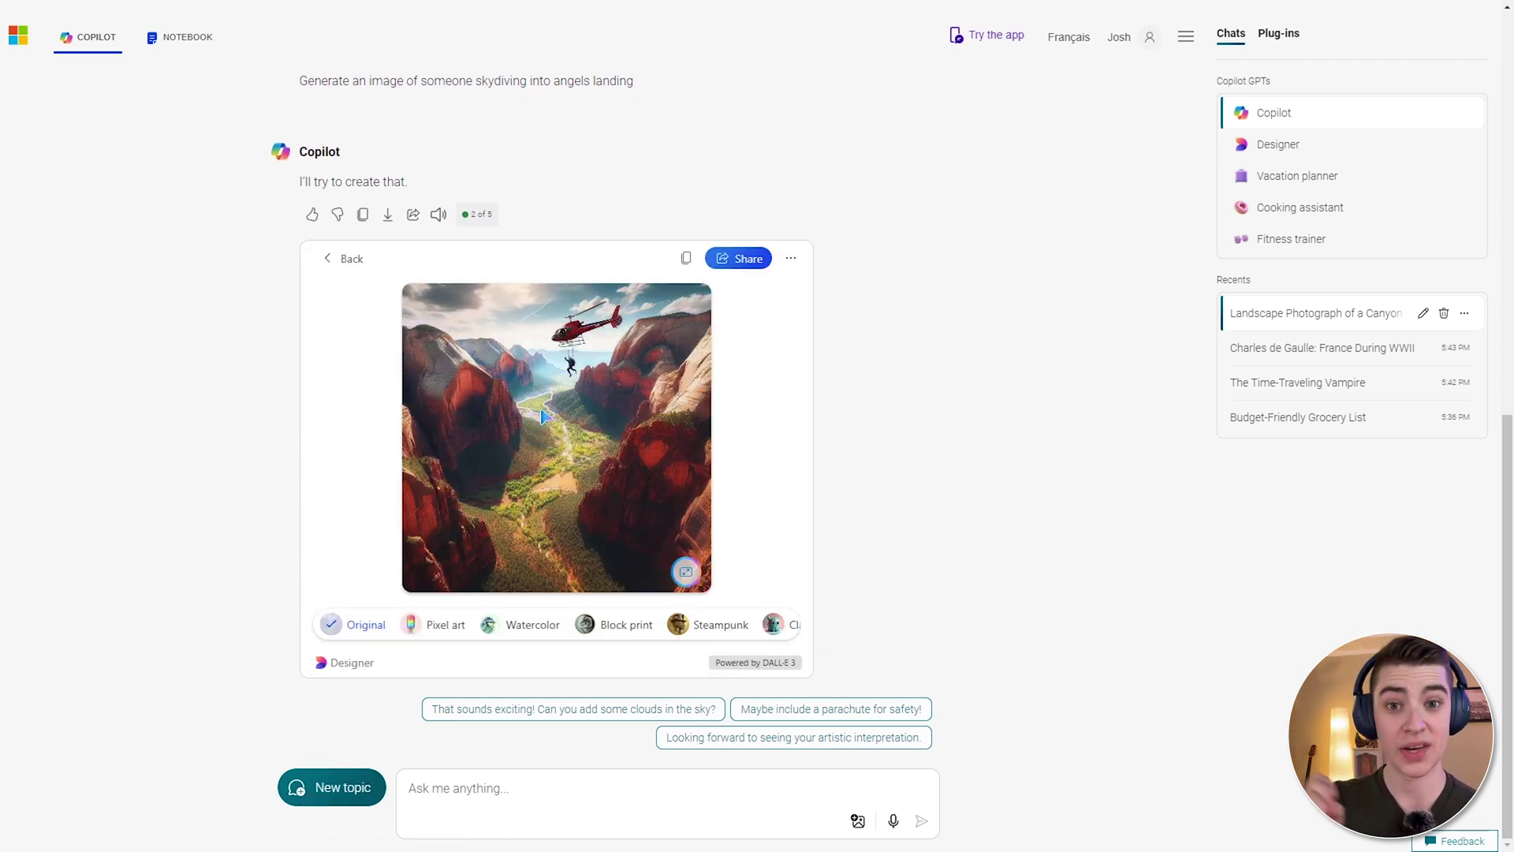
Recreate the bottom-right skydiver image in Pixel art style and download it.
{"action": "left_click", "coordinate": [348, 258]}
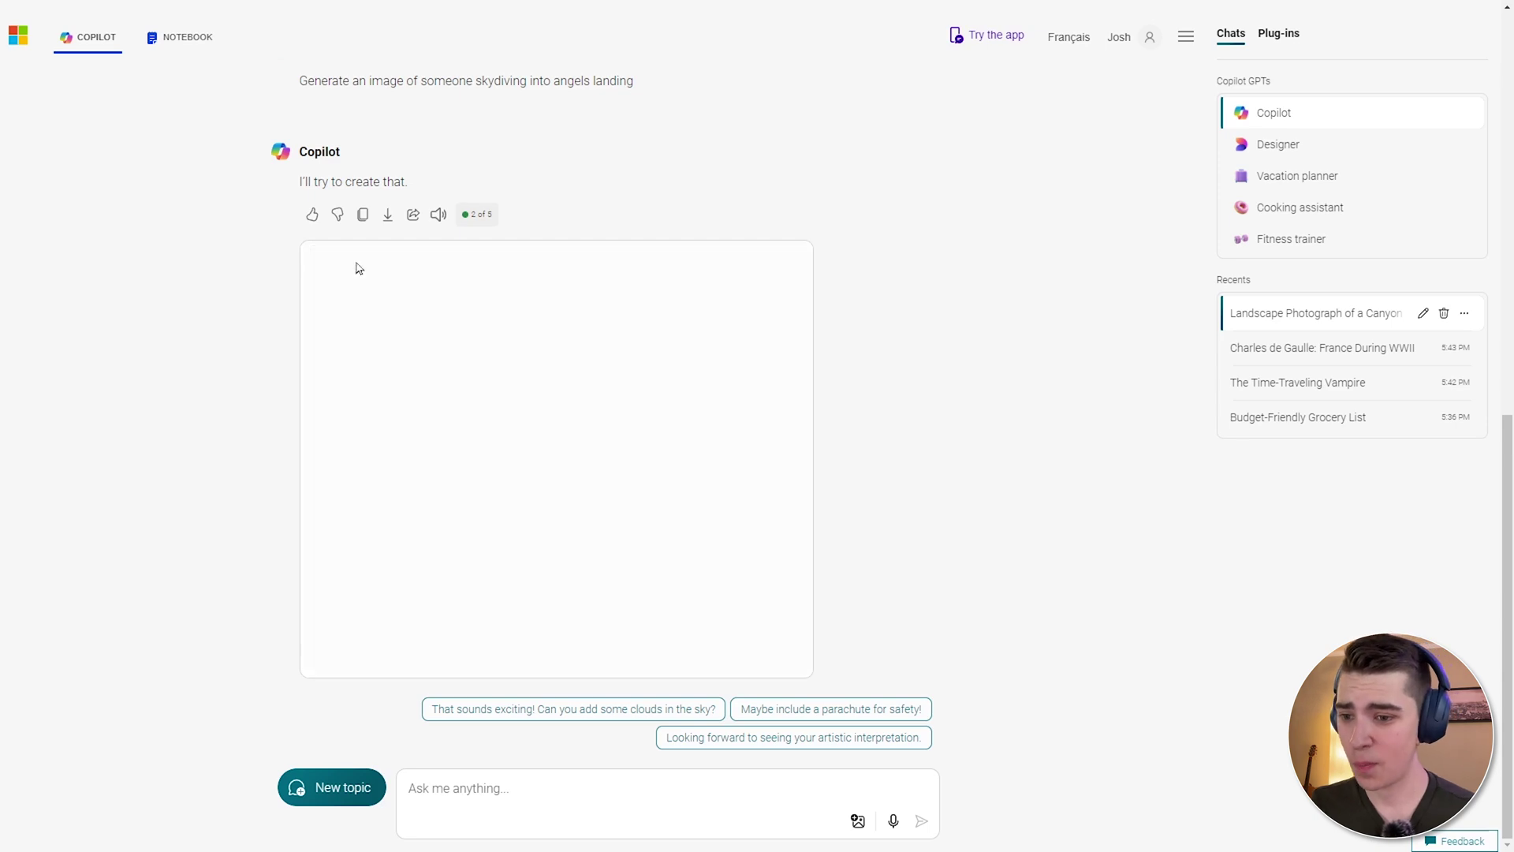
{"action": "left_click", "coordinate": [568, 523]}
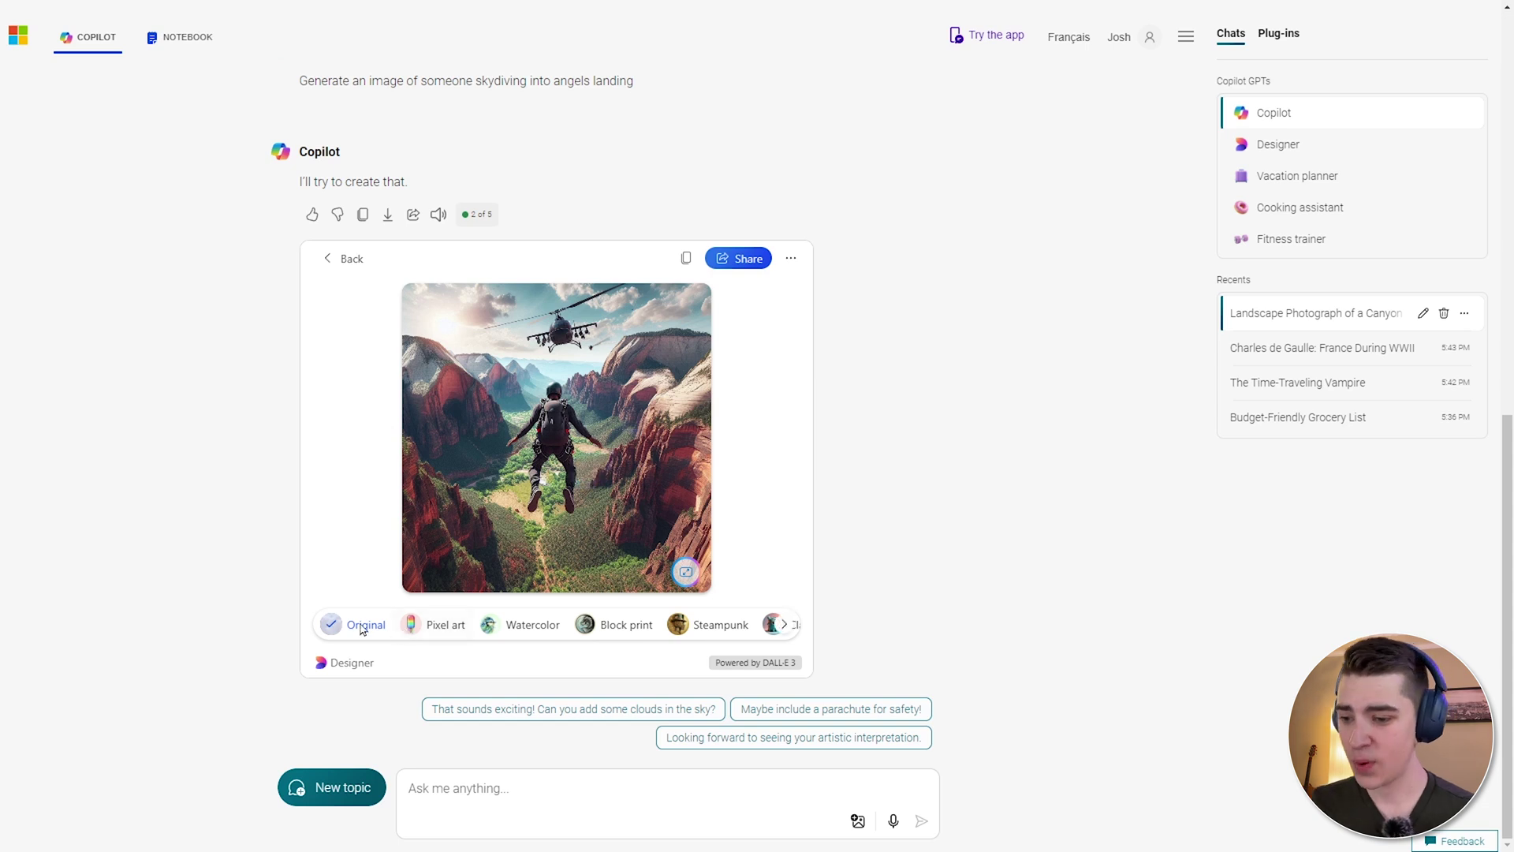
{"action": "left_click", "coordinate": [445, 627]}
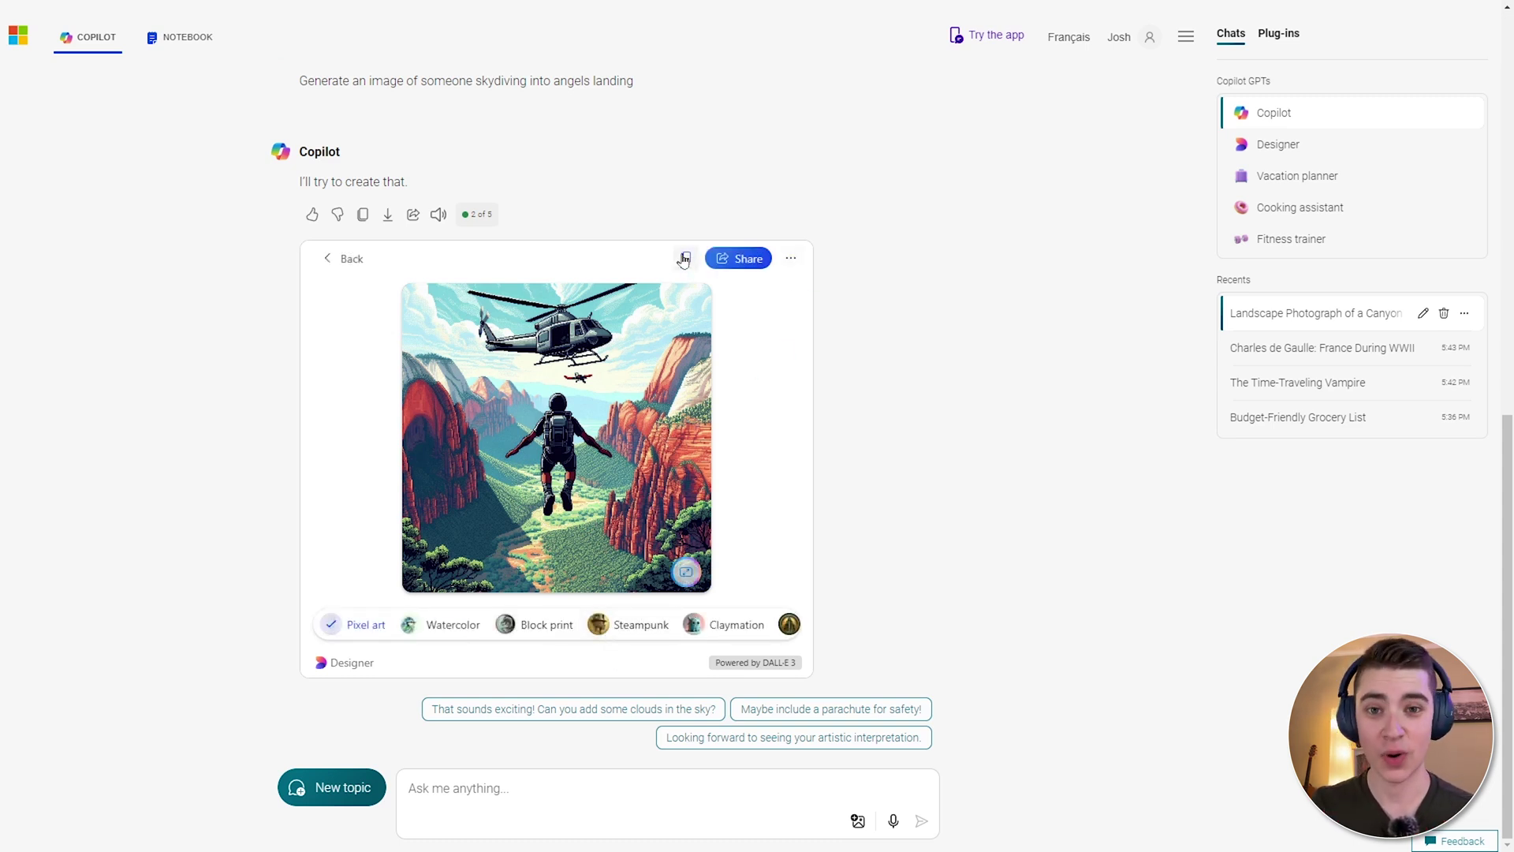
{"action": "left_click", "coordinate": [730, 258]}
{"action": "left_click", "coordinate": [767, 321]}
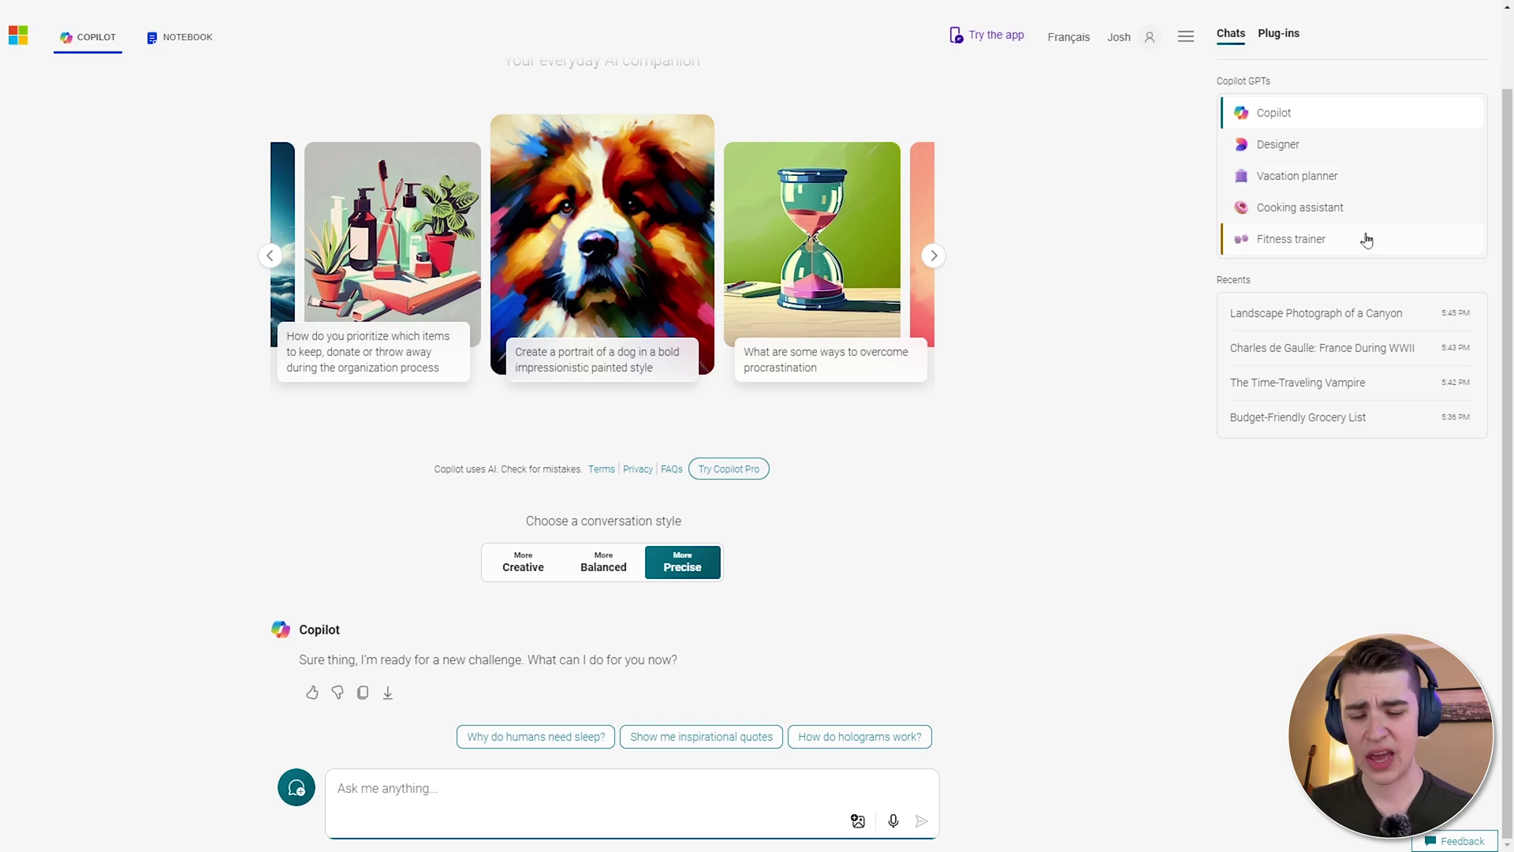
In the Cooking assistant GPT, ask how to bake the best chocolate chip cookies.
{"action": "left_click", "coordinate": [1365, 209]}
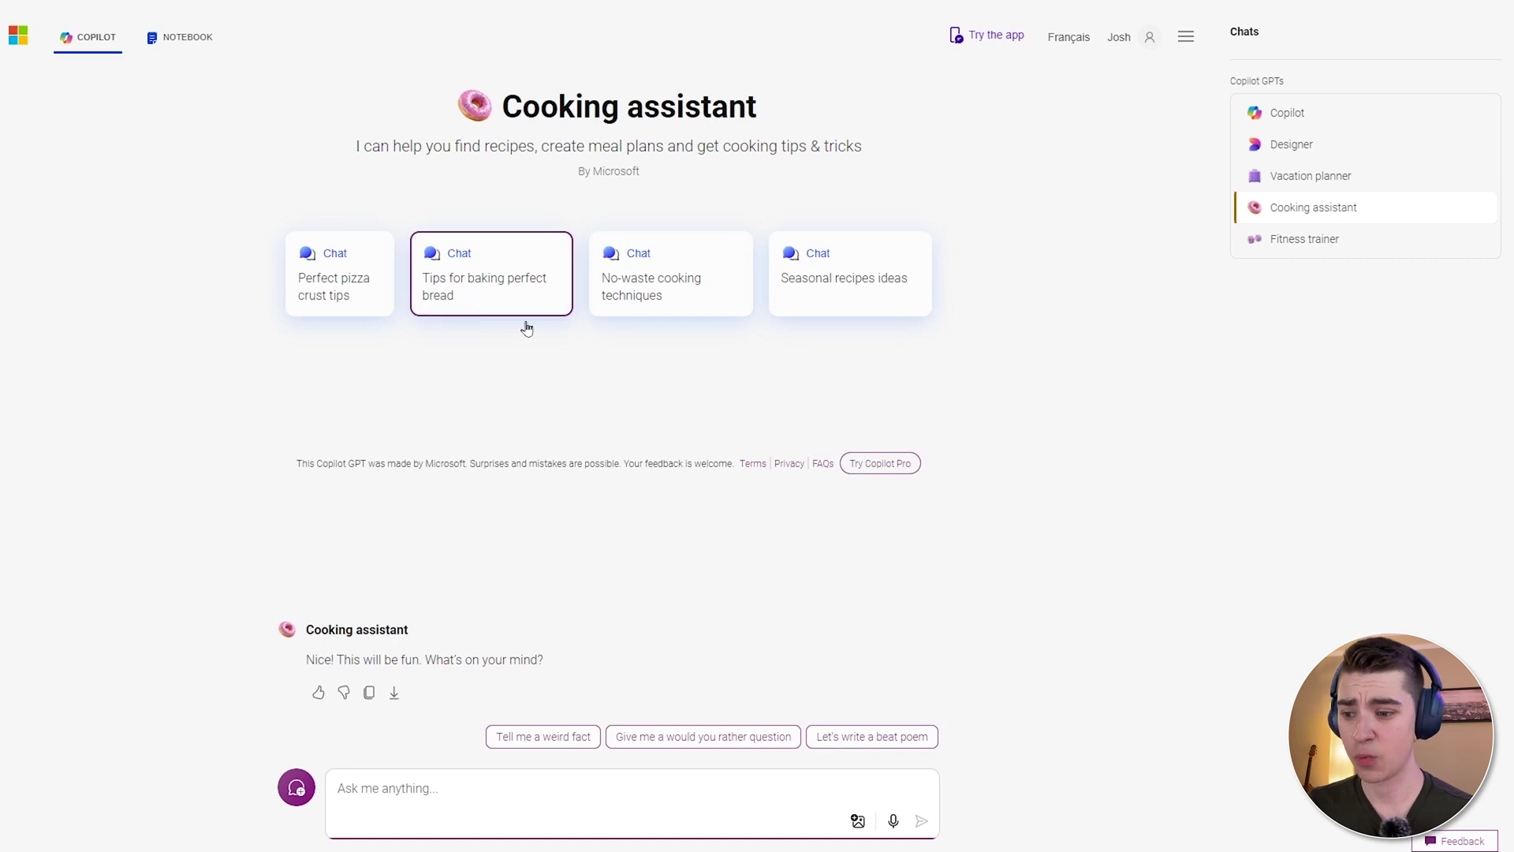
{"action": "left_click_drag", "start_coordinate": [301, 463], "coordinate": [743, 460]}
{"action": "left_click", "coordinate": [622, 507]}
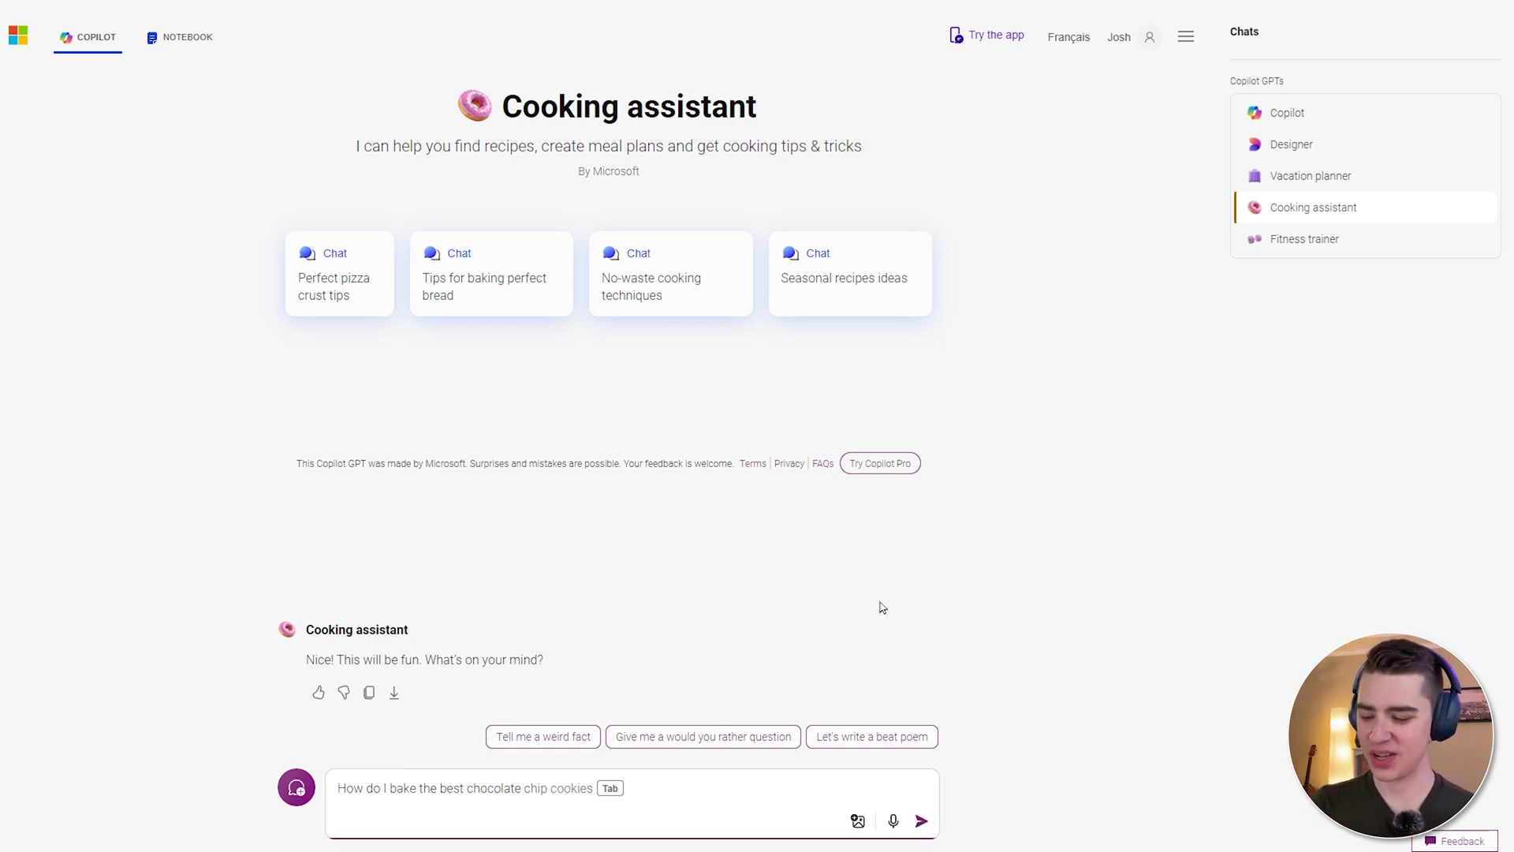
{"action": "key", "text": "Tab"}
{"action": "key", "text": "Return"}
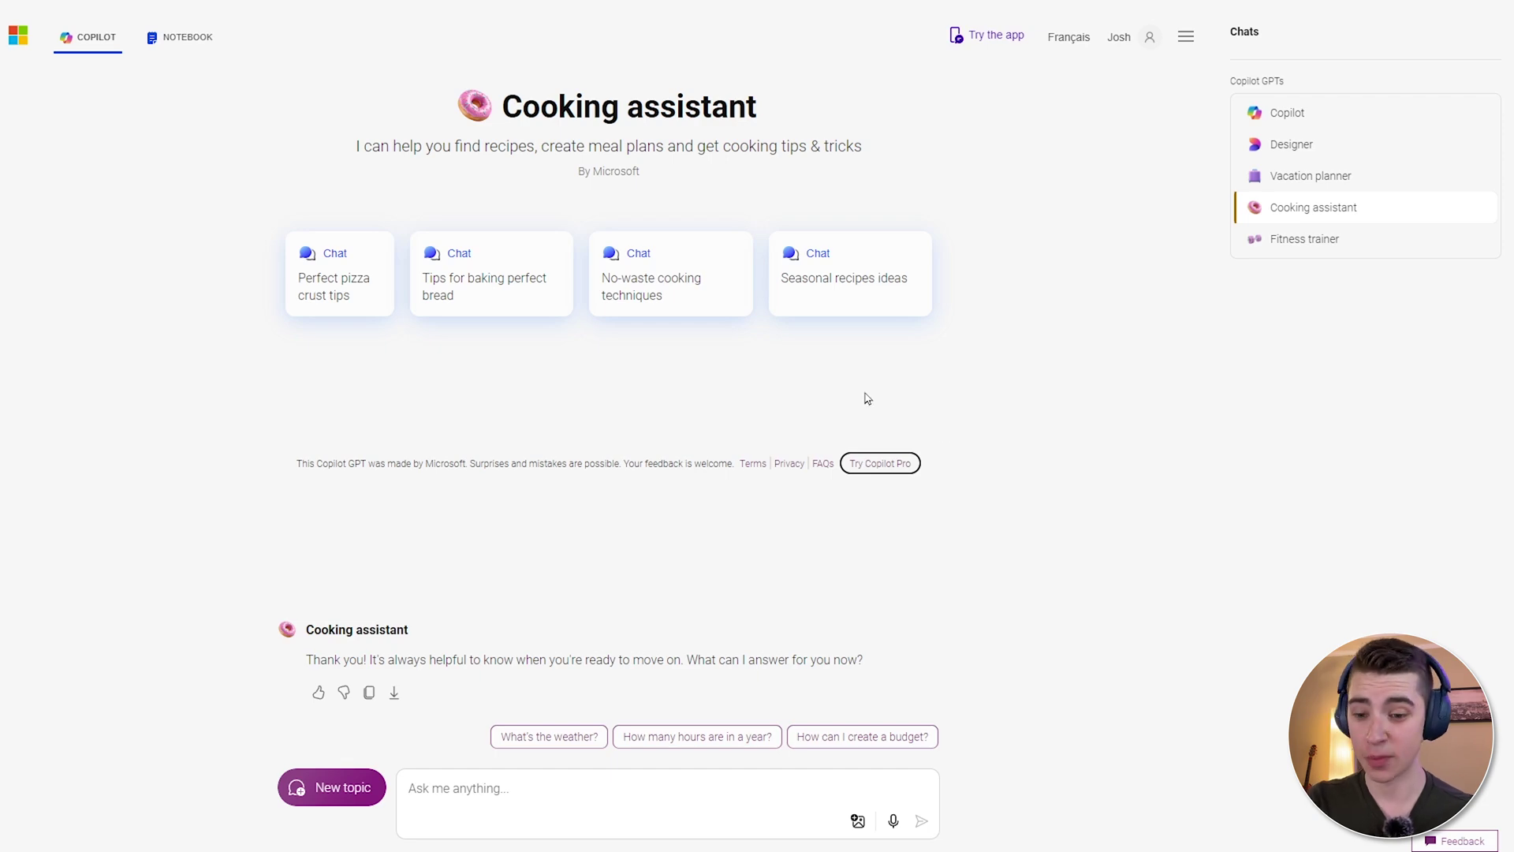
Start the Try Copilot Pro checkout, reaching Confirm subscription: 1 month free, then £19.00 monthly.
{"action": "left_click", "coordinate": [881, 471]}
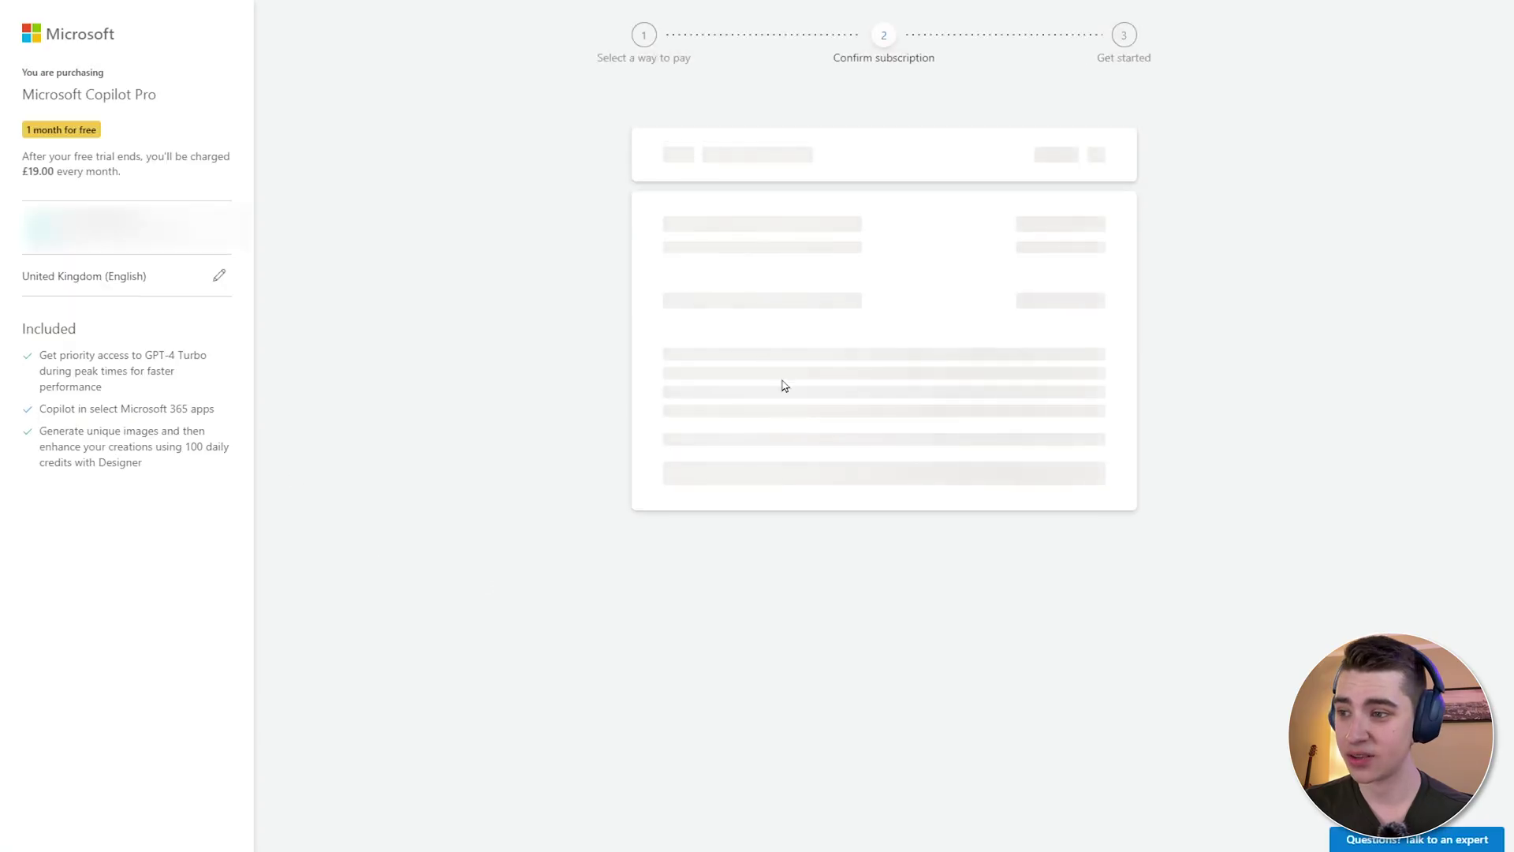